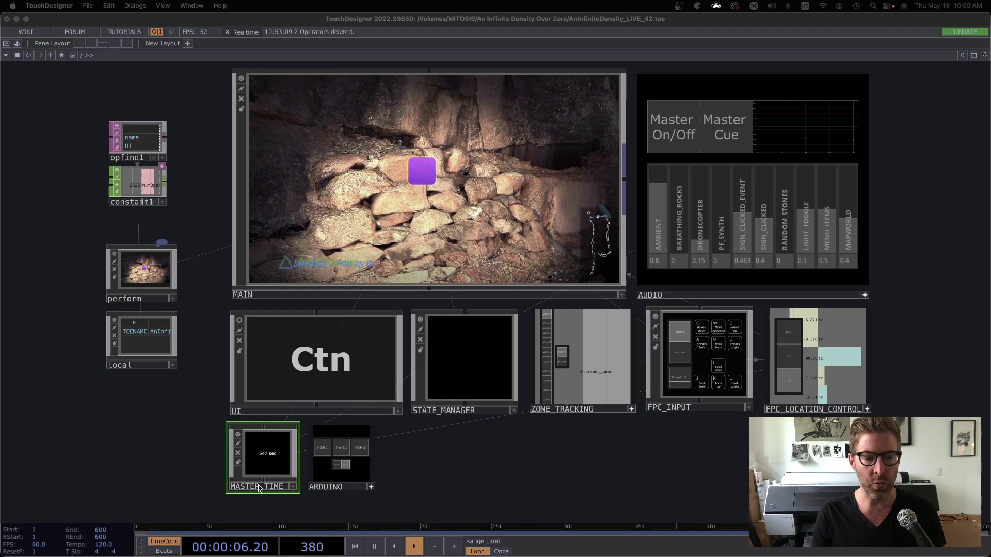
# Step: Enter the MASTER_TIME component and bring its whole operator network into view
pyautogui.doubleClick(259, 467)
pyautogui.click(413, 448)
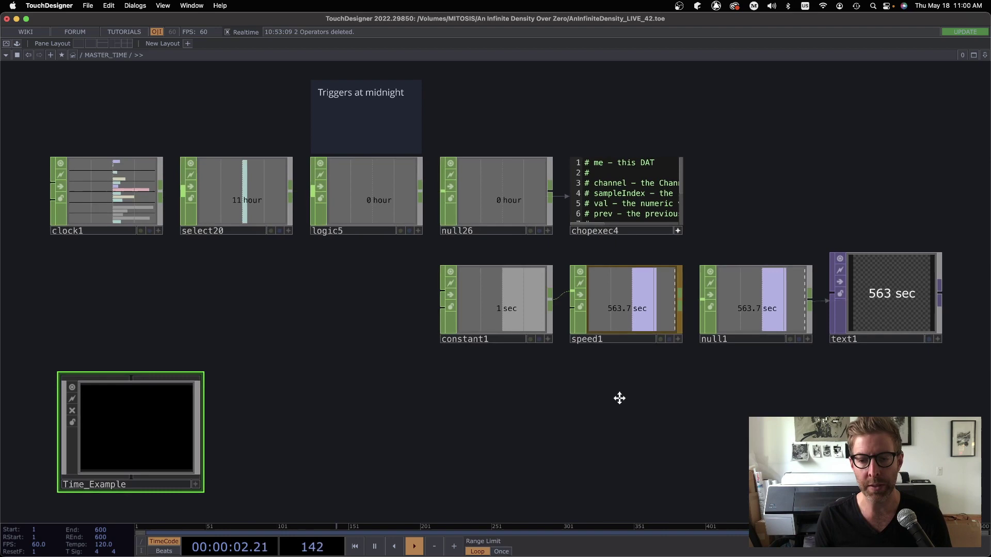
pyautogui.moveTo(624, 400)
pyautogui.mouseDown()
pyautogui.moveTo(624, 409)
pyautogui.moveTo(634, 390)
pyautogui.moveTo(621, 396)
pyautogui.mouseUp()
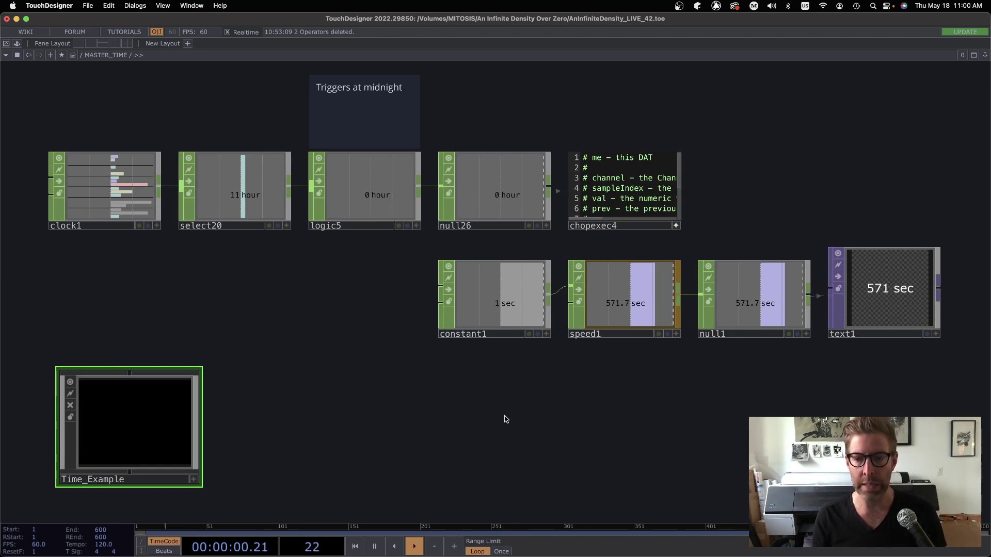
pyautogui.moveTo(502, 419); pyautogui.dragTo(503, 419)
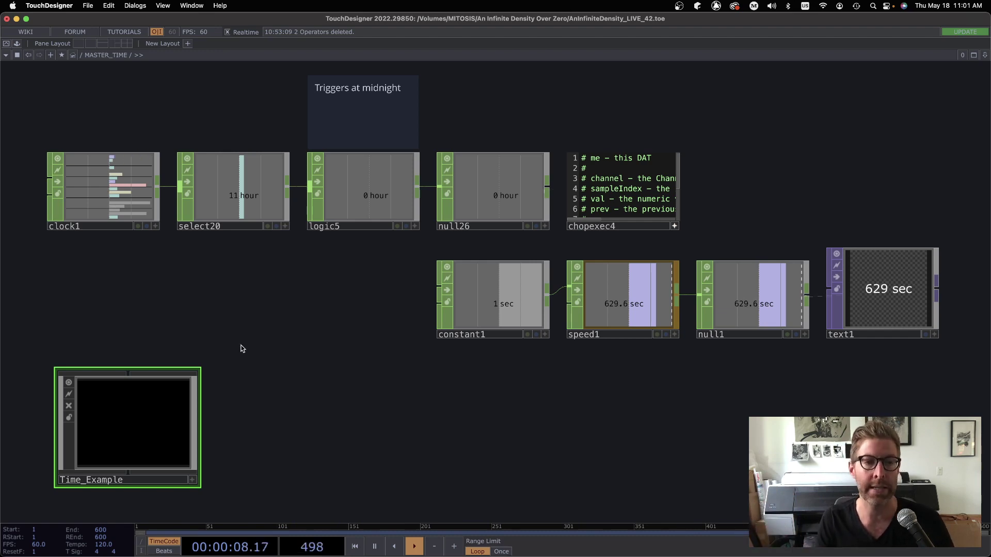
# Step: Examine the time channels of clock1 and the hour channel picked out by select20
pyautogui.moveTo(242, 349); pyautogui.dragTo(272, 378)
pyautogui.scroll(10, 82, 280)
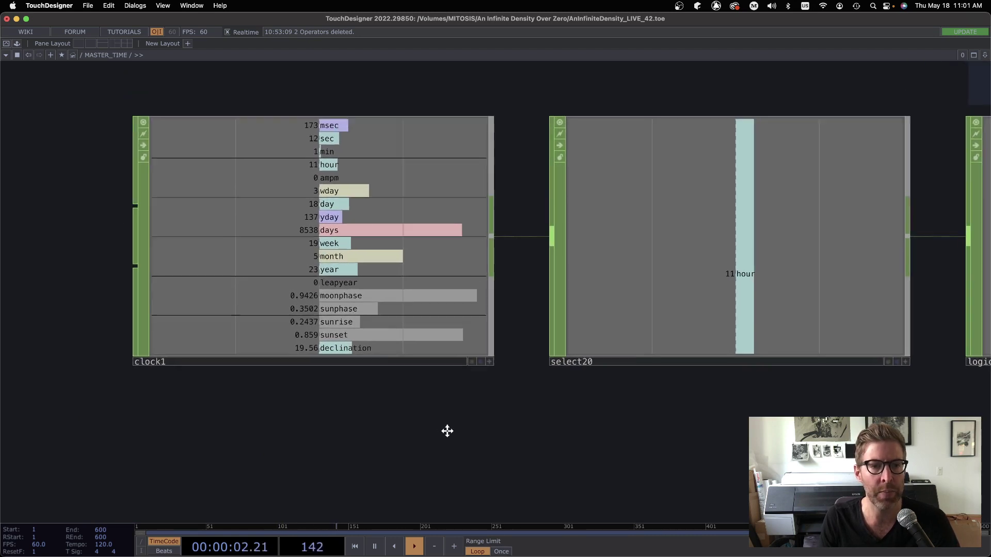
pyautogui.moveTo(447, 431); pyautogui.dragTo(449, 434)
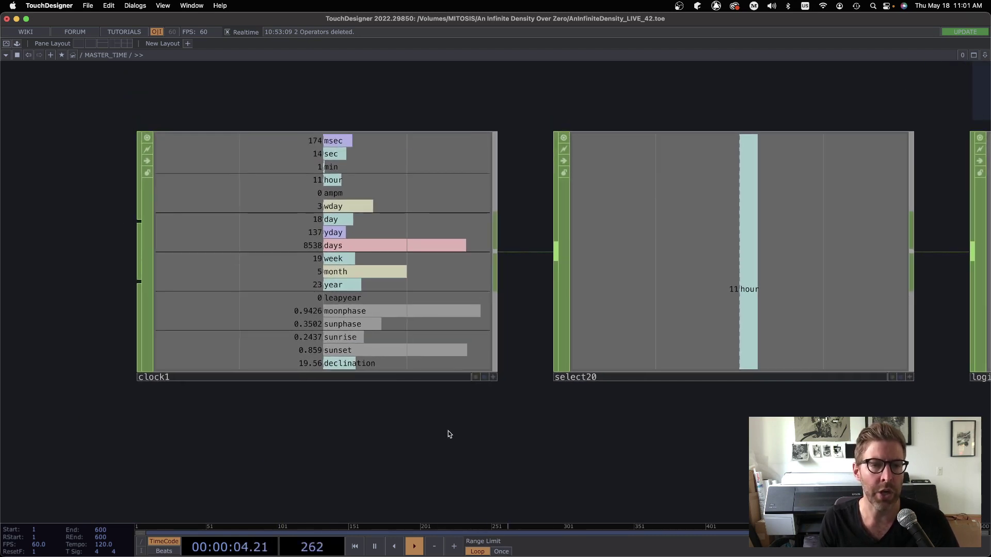
pyautogui.hscroll(5, 456, 447)
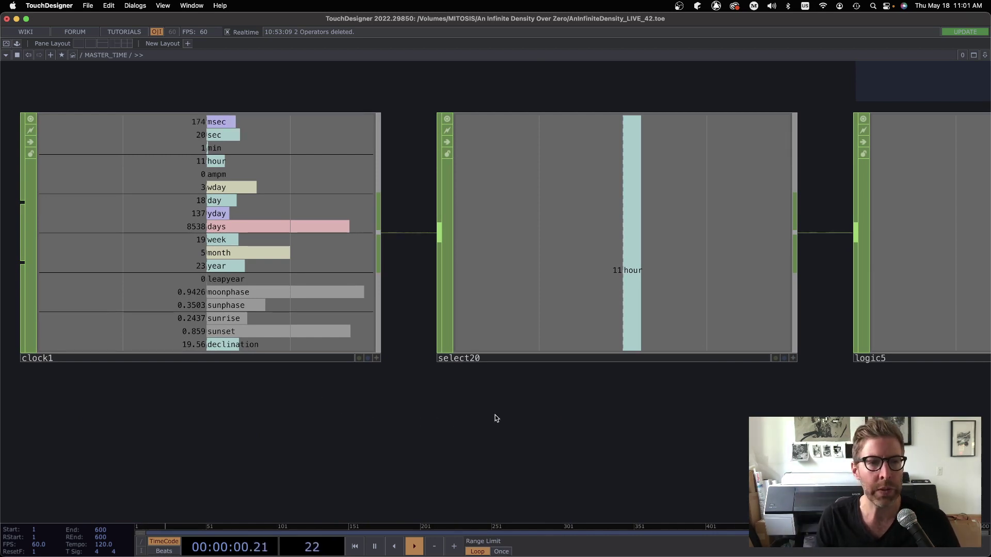
pyautogui.hscroll(8, 564, 422)
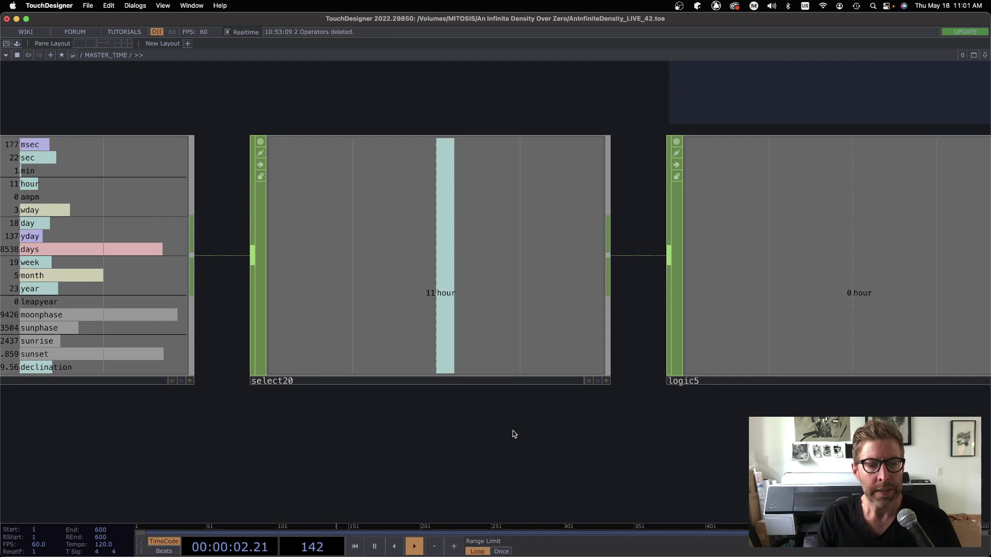
pyautogui.scroll(-3, 733, 415)
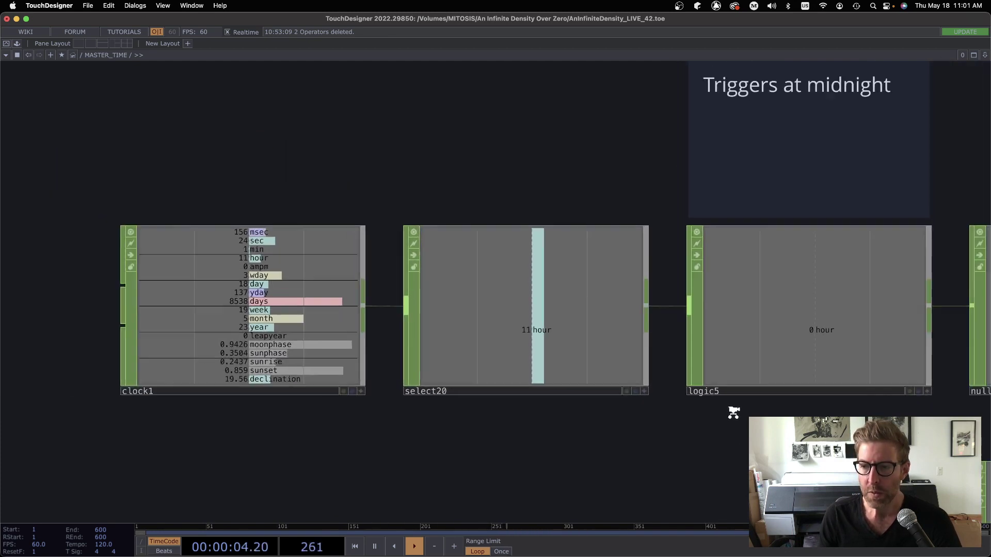
# Step: Show the parameters of logic5, the operator under the "Triggers at midnight" note
pyautogui.scroll(-2, 733, 413)
pyautogui.hscroll(12, 703, 432)
pyautogui.click(462, 288)
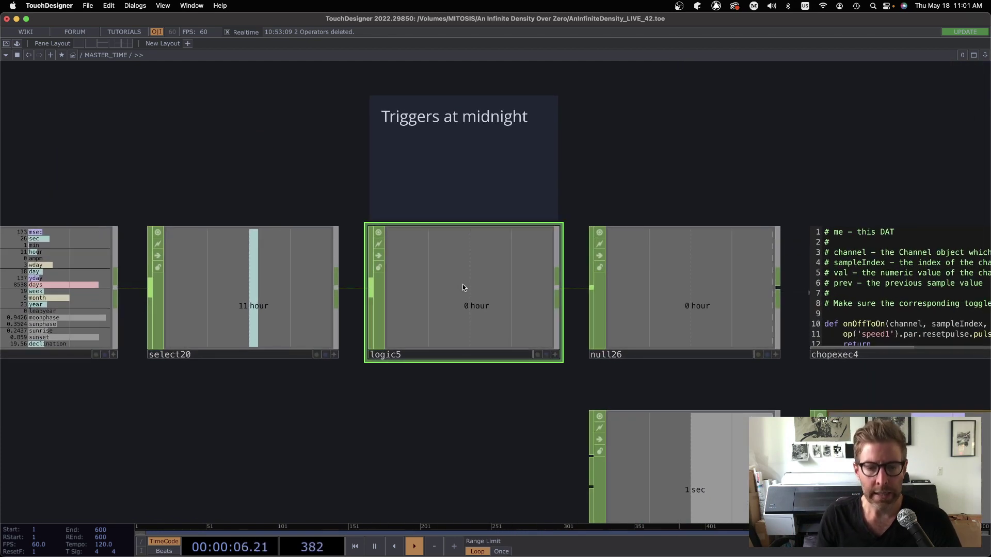
pyautogui.press('p')
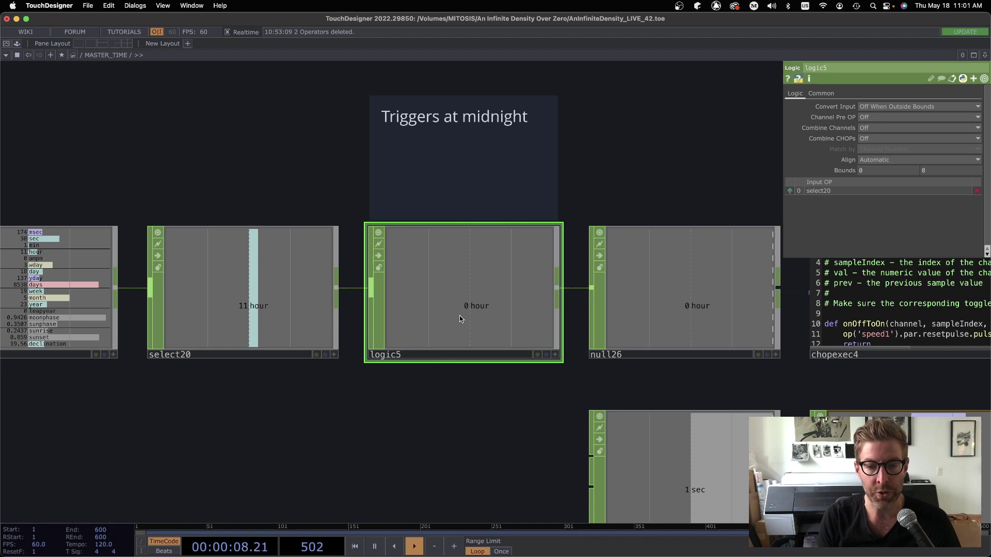
# Step: Read the onOffToOn script in chopexec4 and look over the constant1, speed1 and null1 chain below it
pyautogui.hscroll(10, 191, 325)
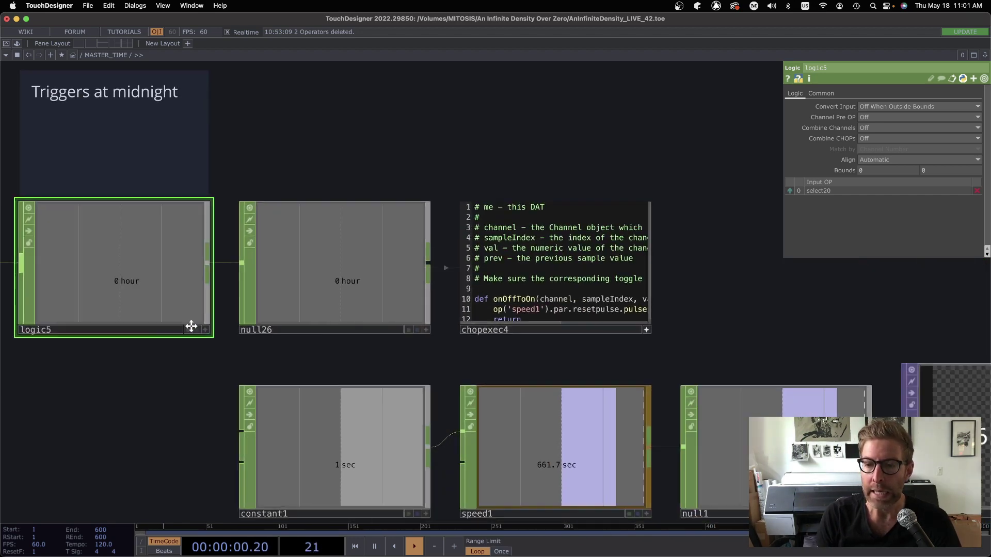
pyautogui.scroll(-4, 261, 327)
pyautogui.scroll(2, 327, 312)
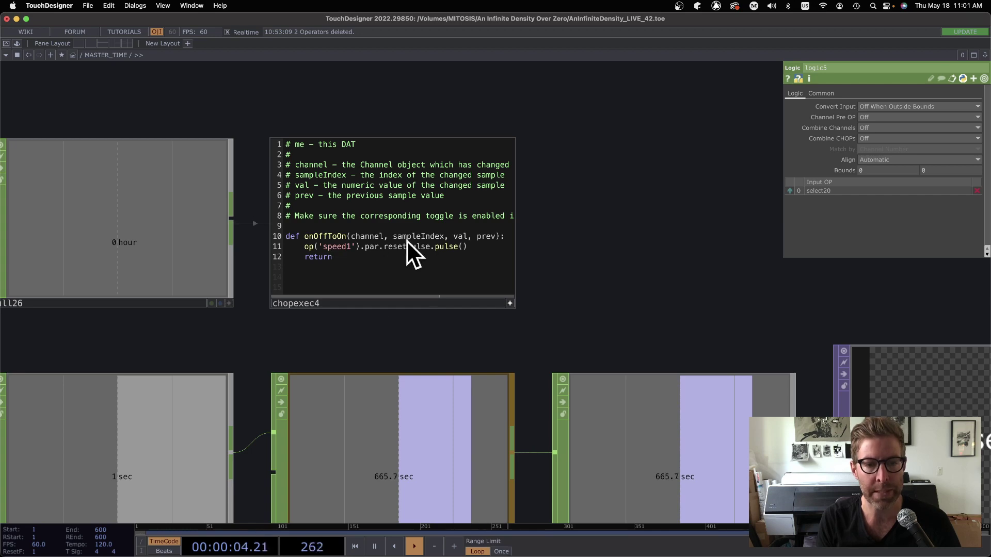
pyautogui.scroll(-8, 449, 285)
pyautogui.scroll(3, 440, 178)
pyautogui.scroll(-2, 482, 397)
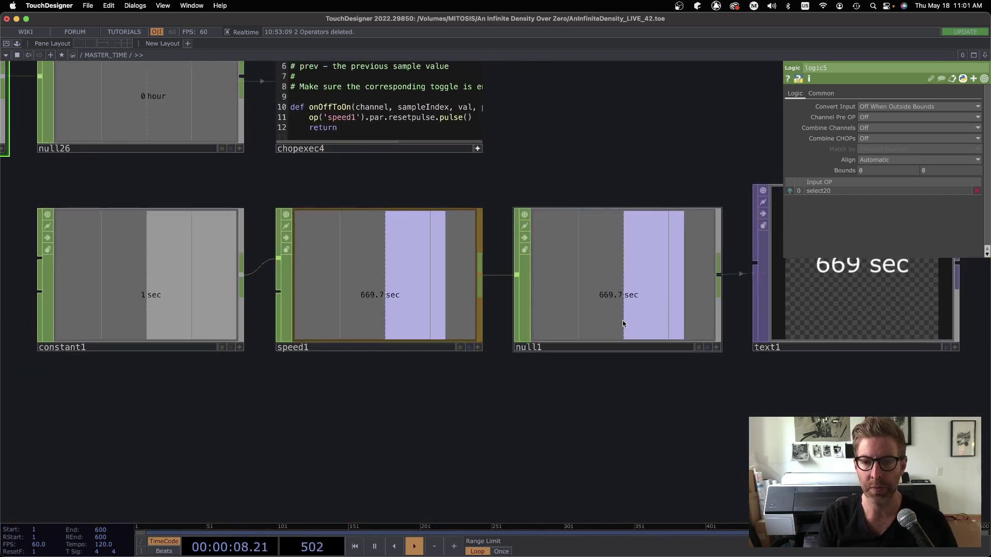
# Step: Inspect the parameters of null1, speed1 and constant1 in the seconds counter chain
pyautogui.click(606, 296)
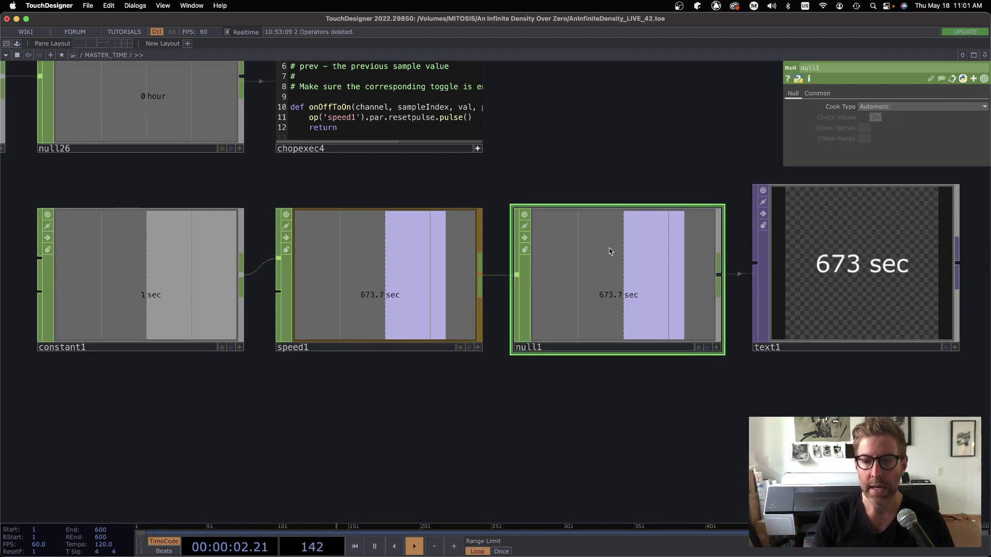
pyautogui.moveTo(609, 250)
pyautogui.mouseDown()
pyautogui.moveTo(611, 228)
pyautogui.moveTo(603, 247)
pyautogui.mouseUp()
pyautogui.click(370, 276)
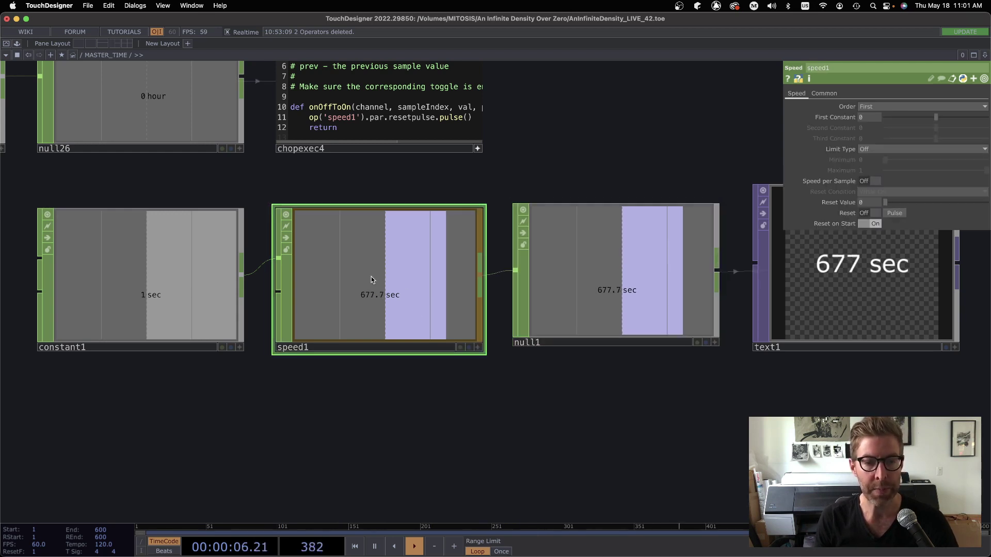
pyautogui.click(156, 299)
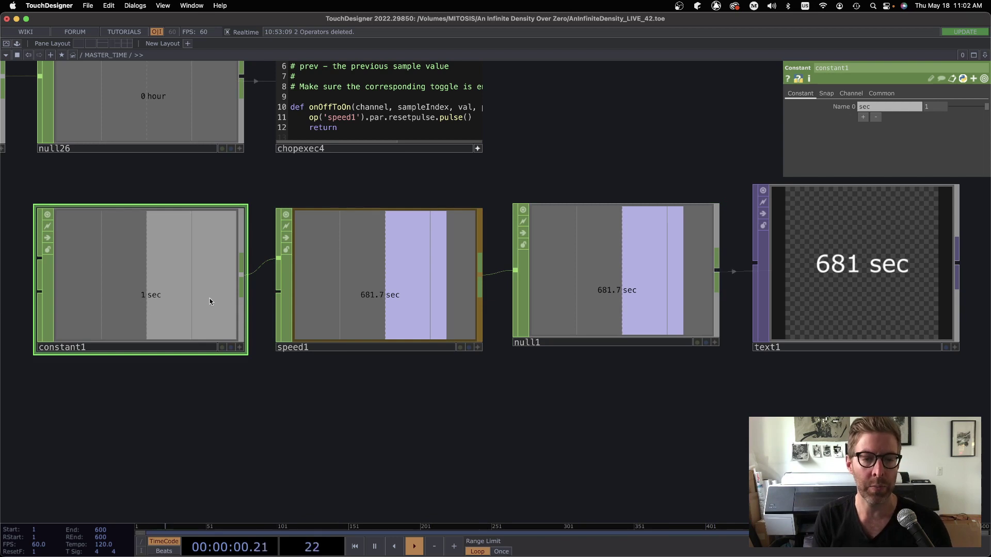
pyautogui.click(394, 283)
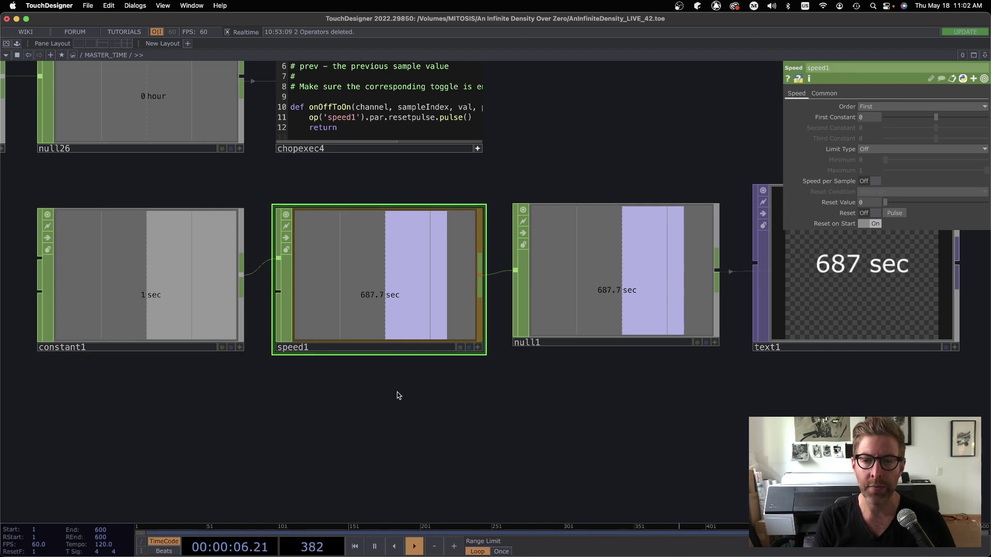
pyautogui.moveTo(398, 395); pyautogui.dragTo(438, 426)
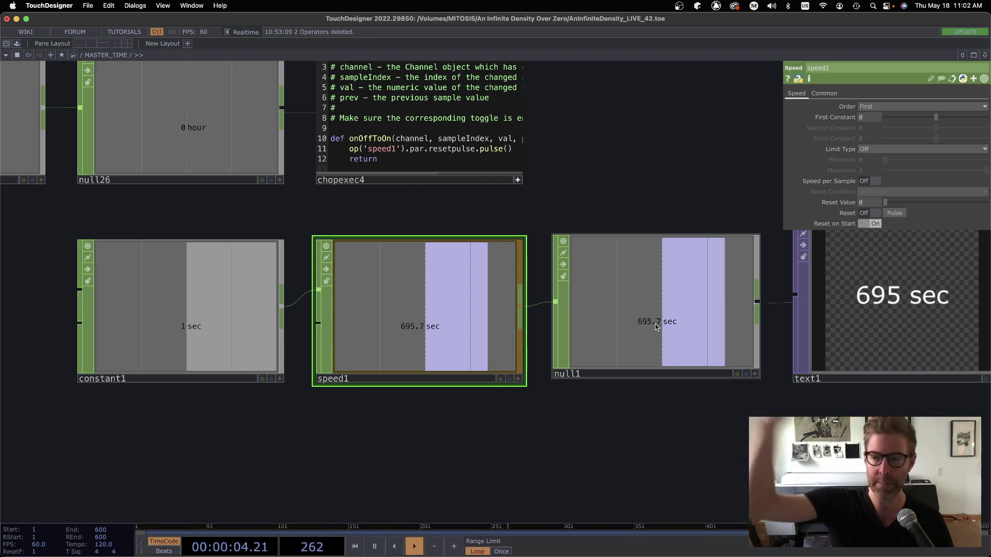
pyautogui.scroll(-5, 588, 400)
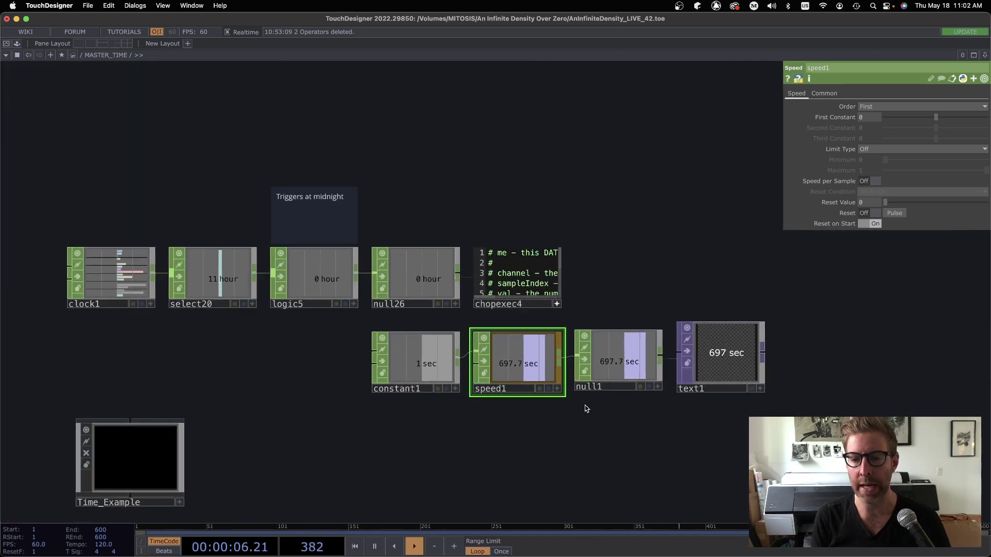
pyautogui.scroll(5, 557, 372)
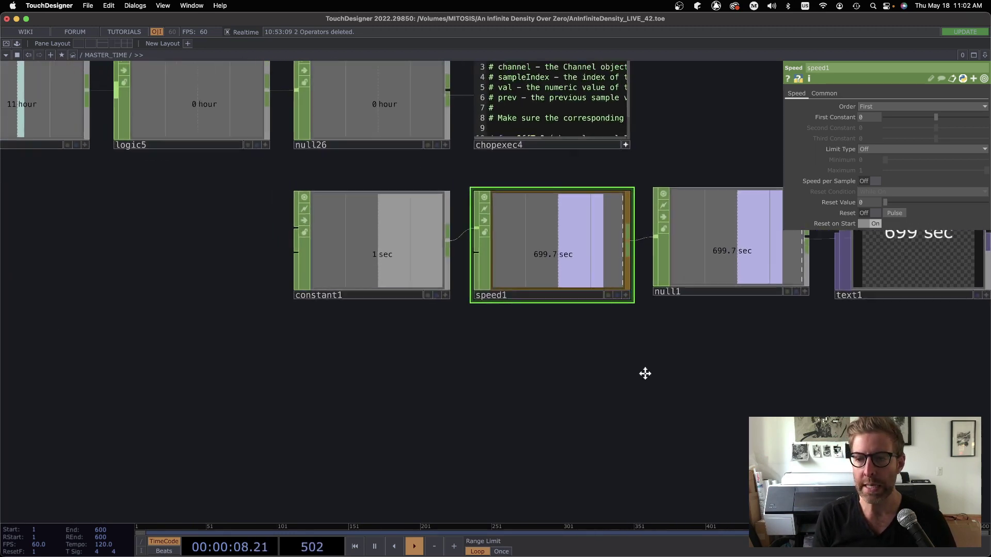
pyautogui.scroll(-4, 645, 374)
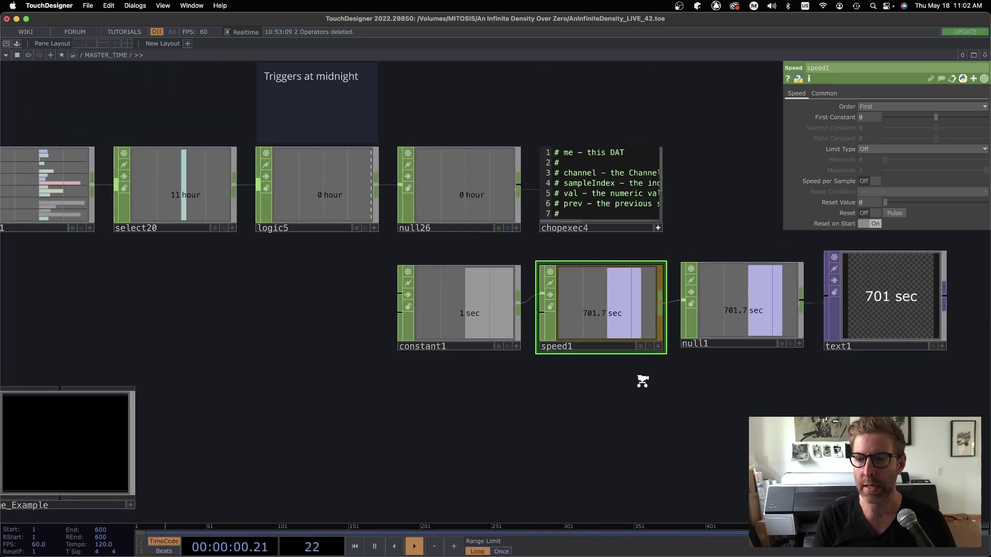
pyautogui.scroll(-3, 641, 381)
pyautogui.scroll(-2, 640, 379)
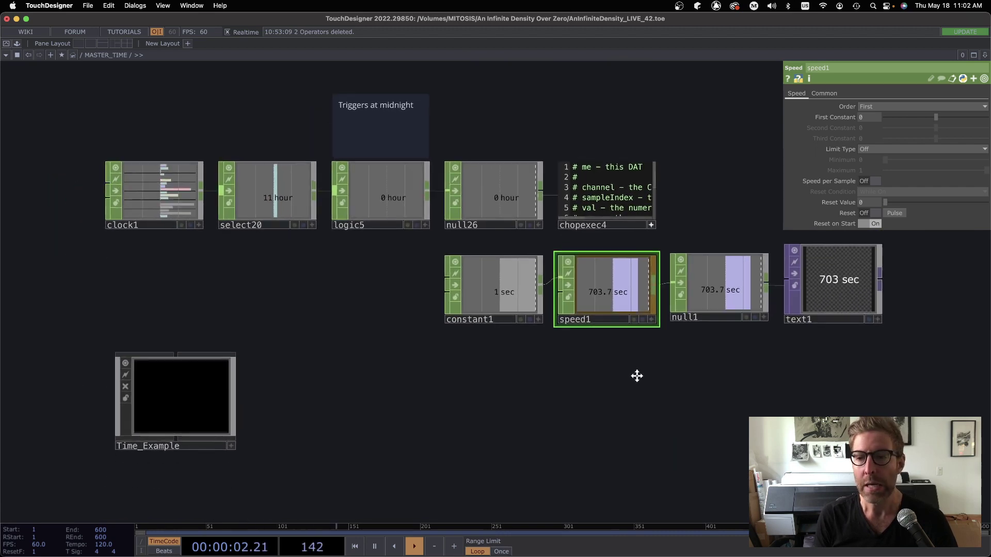
pyautogui.moveTo(636, 376)
pyautogui.mouseDown()
pyautogui.moveTo(625, 383)
pyautogui.moveTo(634, 383)
pyautogui.mouseUp()
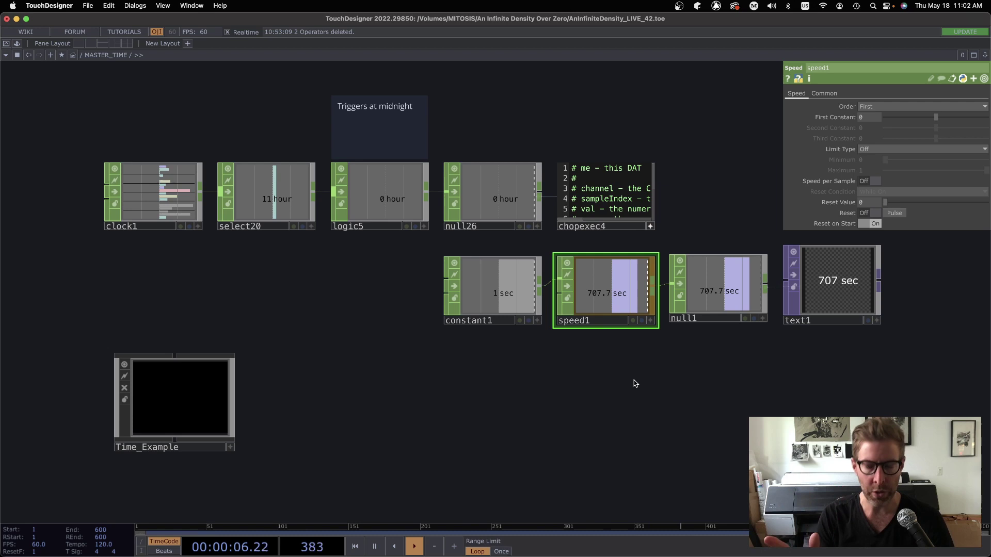
# Step: Enter the Time_Example component and check the absTime.seconds expression in constant1's parameters
pyautogui.moveTo(361, 384)
pyautogui.mouseDown()
pyautogui.moveTo(347, 376)
pyautogui.moveTo(374, 392)
pyautogui.mouseUp()
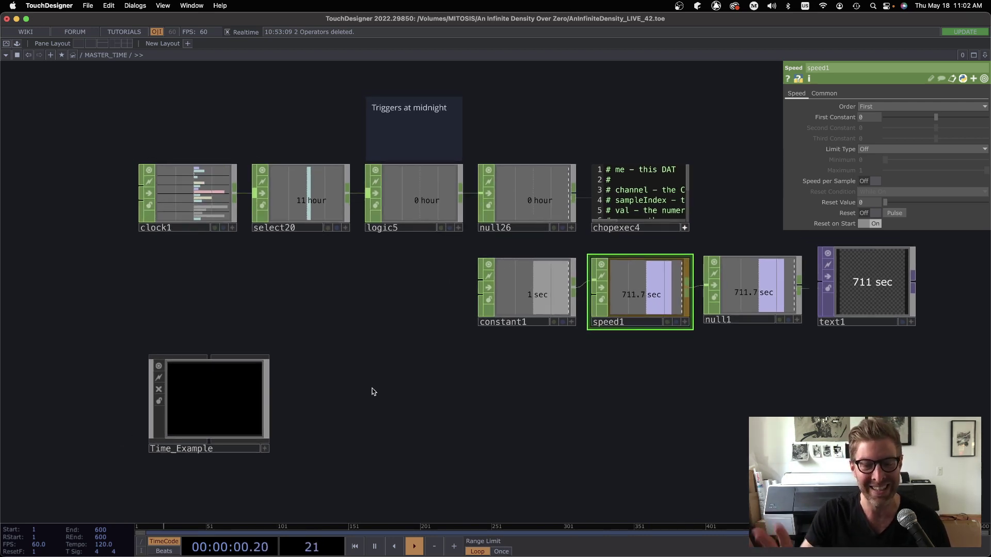
pyautogui.press('i')
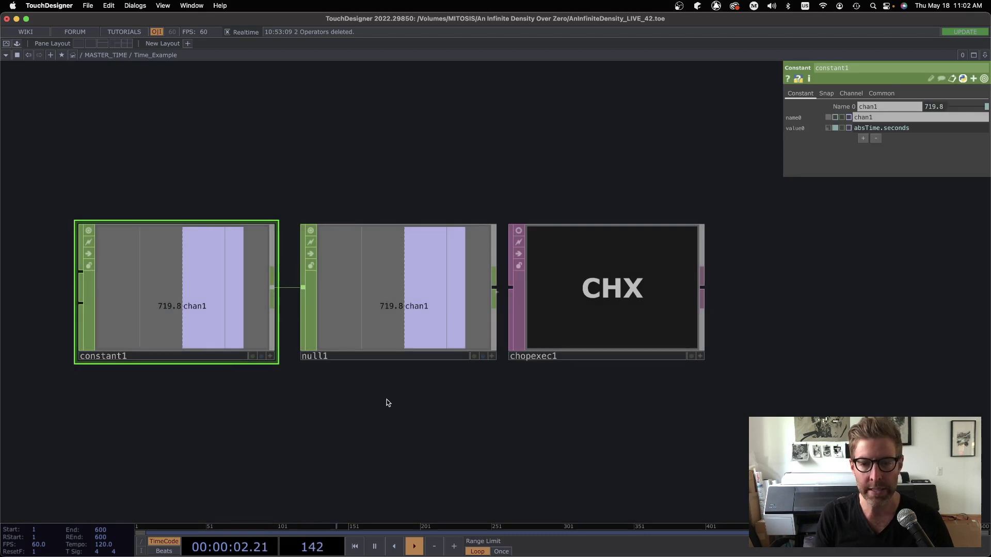
pyautogui.scroll(-2, 388, 403)
pyautogui.press('p')
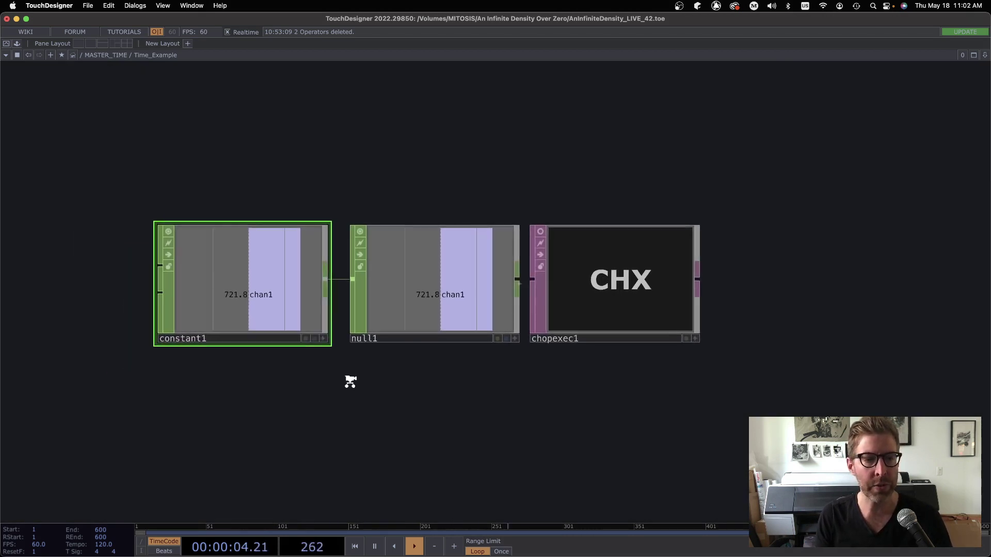
pyautogui.scroll(3, 350, 382)
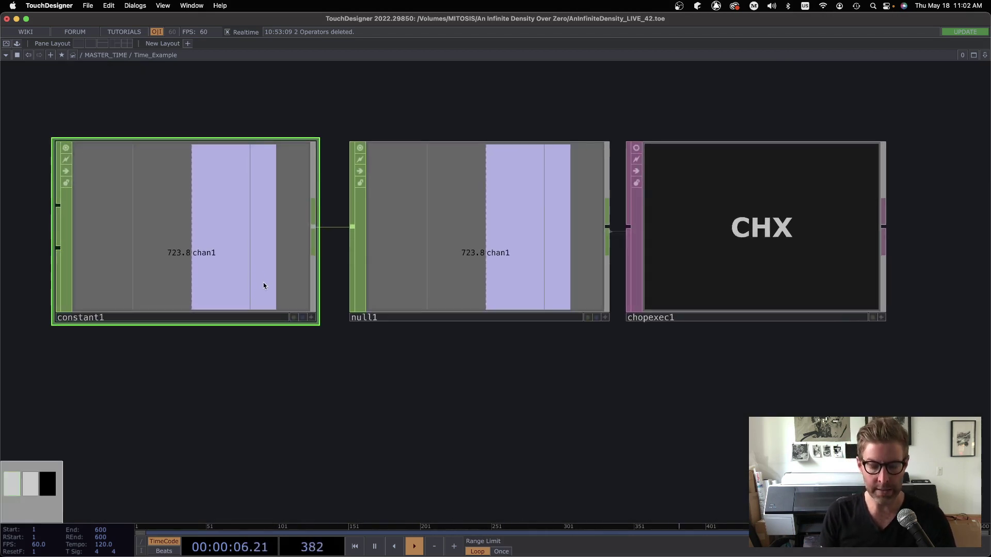
pyautogui.press('p')
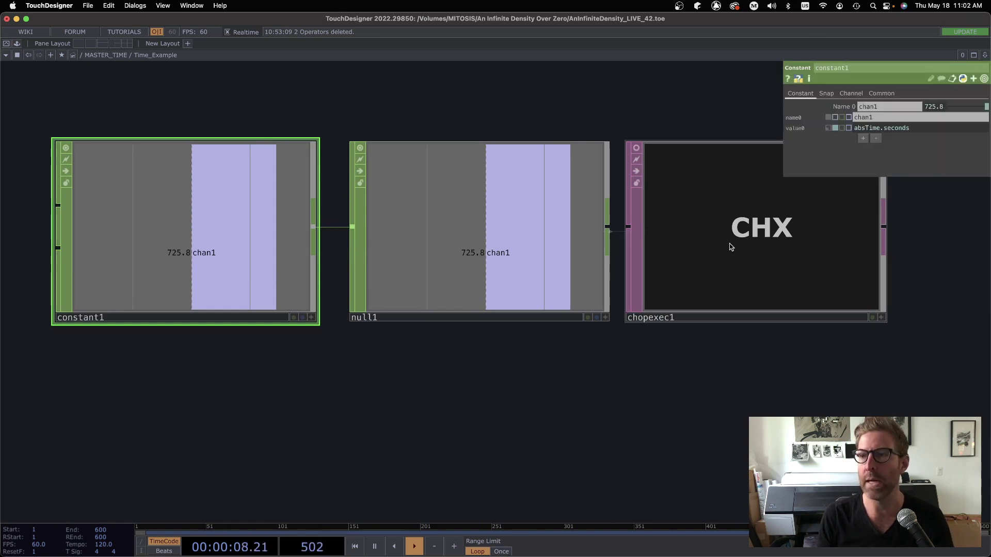
pyautogui.press('p')
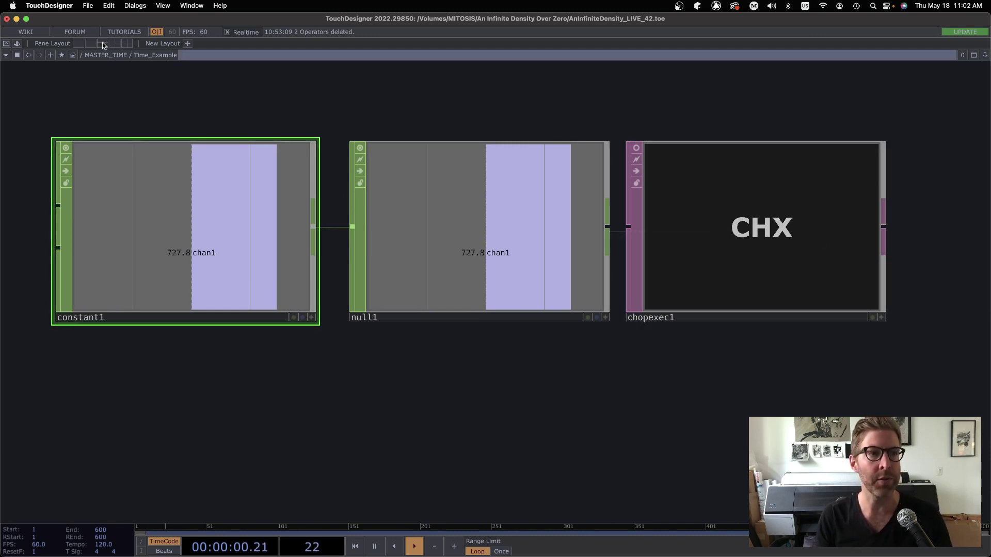
# Step: Open the Textport and place its window below the Time_Example operators
pyautogui.click(136, 6)
pyautogui.click(144, 32)
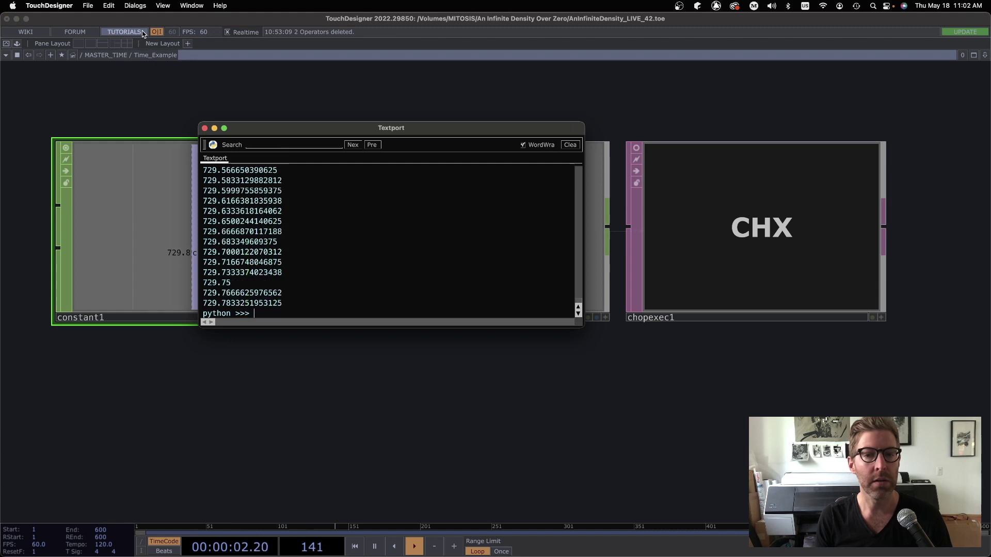
pyautogui.moveTo(272, 129); pyautogui.dragTo(262, 414)
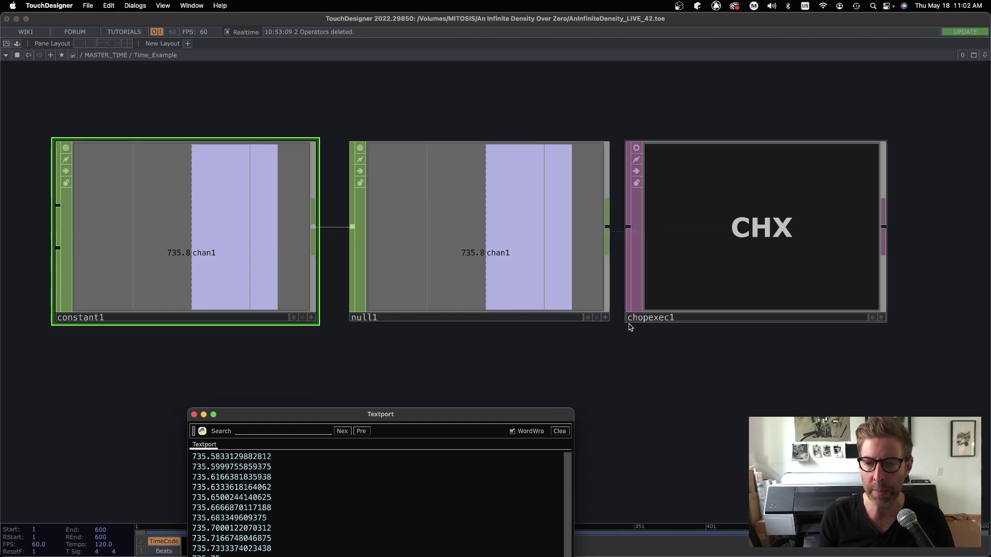
# Step: Briefly view the chopexec1 script in its node viewer, and move the Textport up over the operators
pyautogui.moveTo(602, 376); pyautogui.dragTo(518, 345)
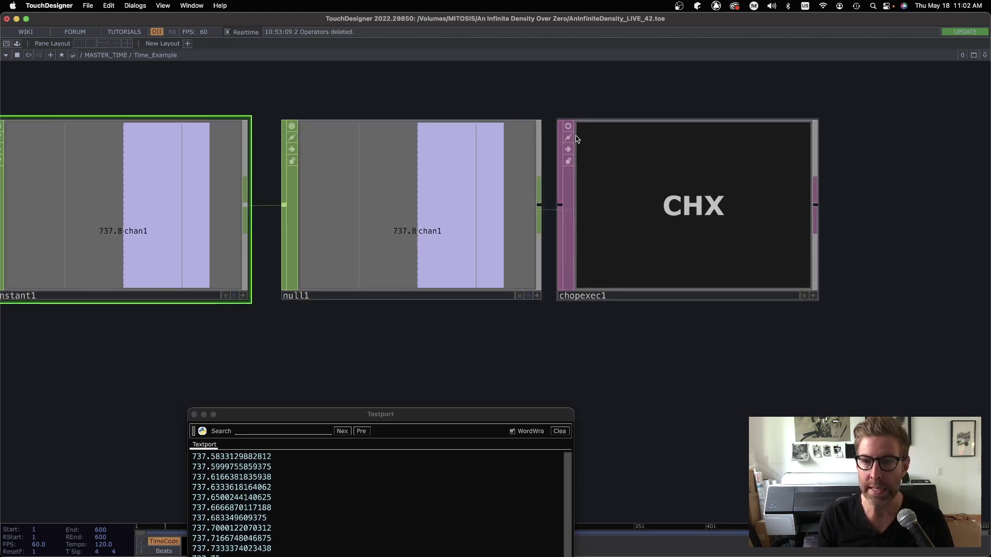
pyautogui.click(568, 128)
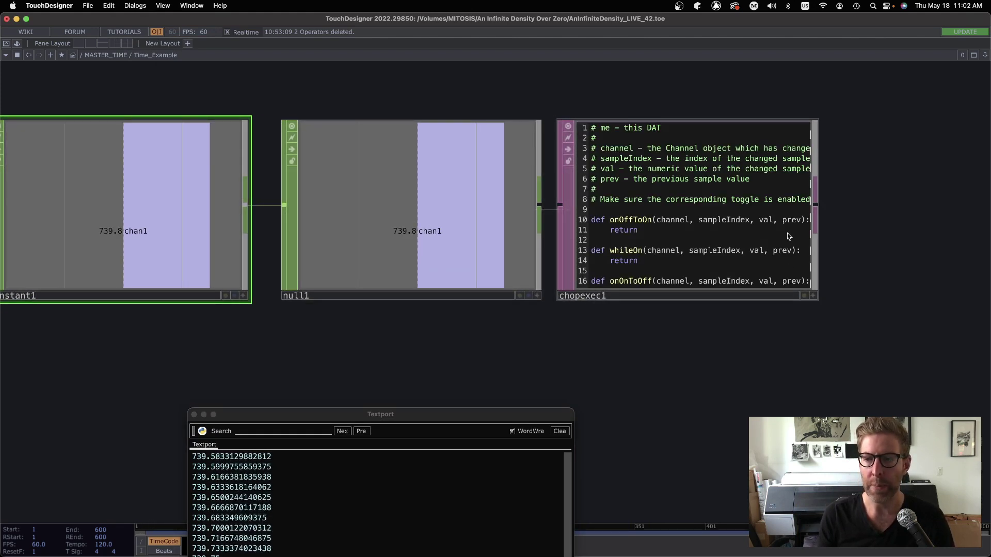
pyautogui.click(567, 125)
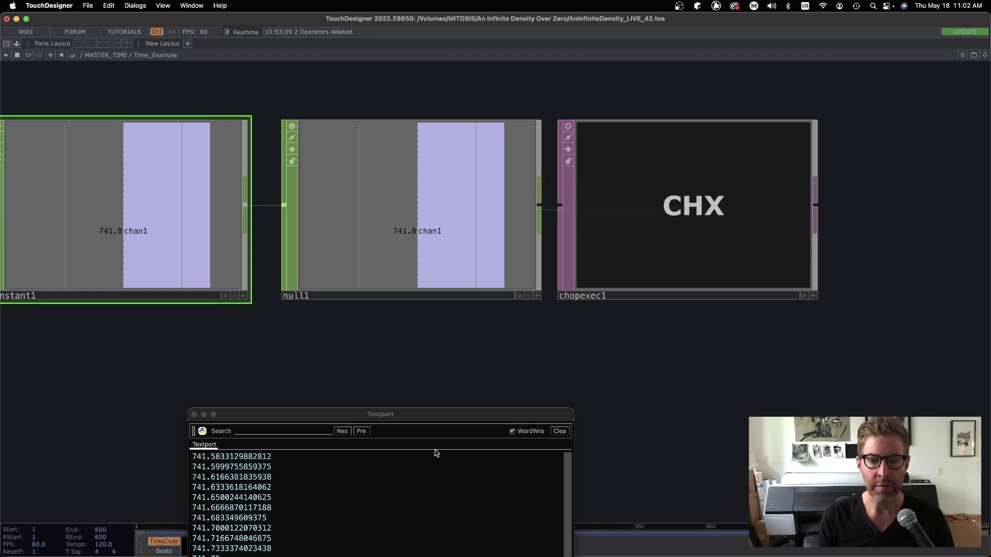
pyautogui.moveTo(433, 414); pyautogui.dragTo(500, 139)
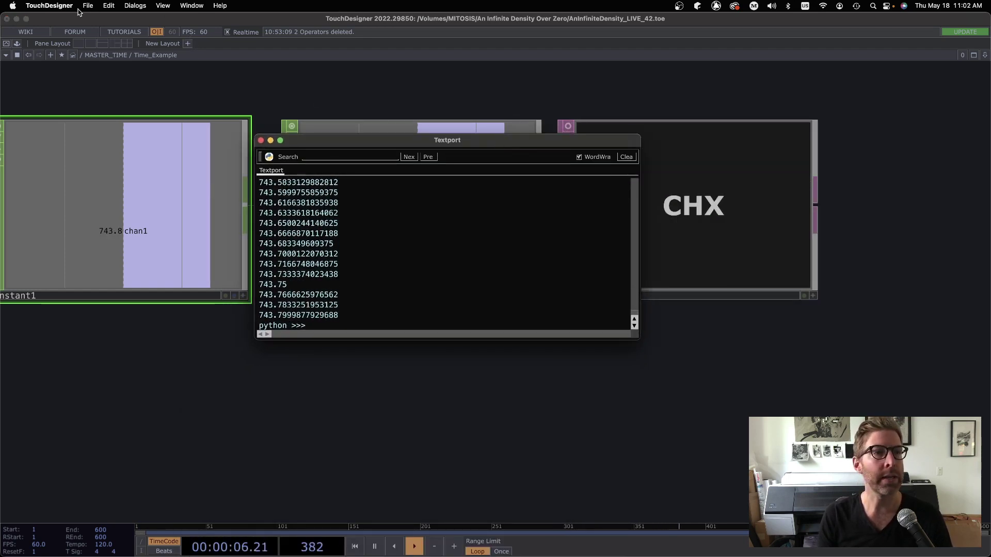
# Step: Check the DAT text size settings in the preferences, and enlarge the Textport window and its text over the operators
pyautogui.click(51, 6)
pyautogui.click(48, 36)
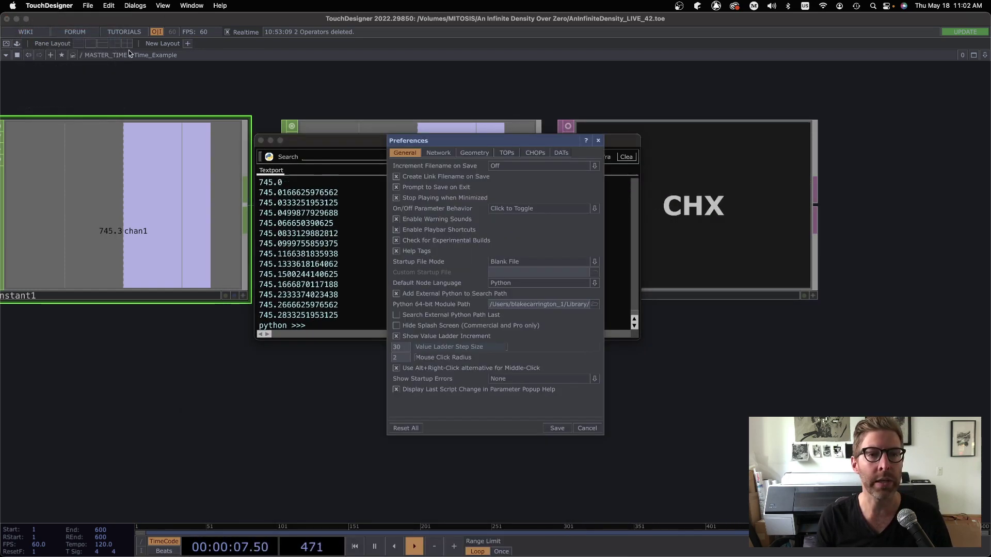
pyautogui.click(560, 153)
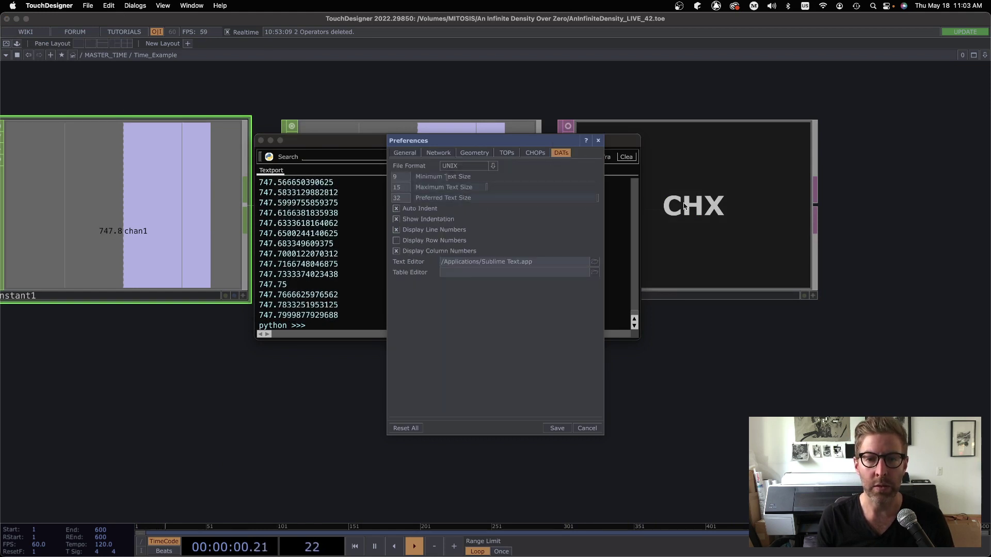
pyautogui.click(597, 141)
pyautogui.moveTo(593, 141); pyautogui.dragTo(464, 90)
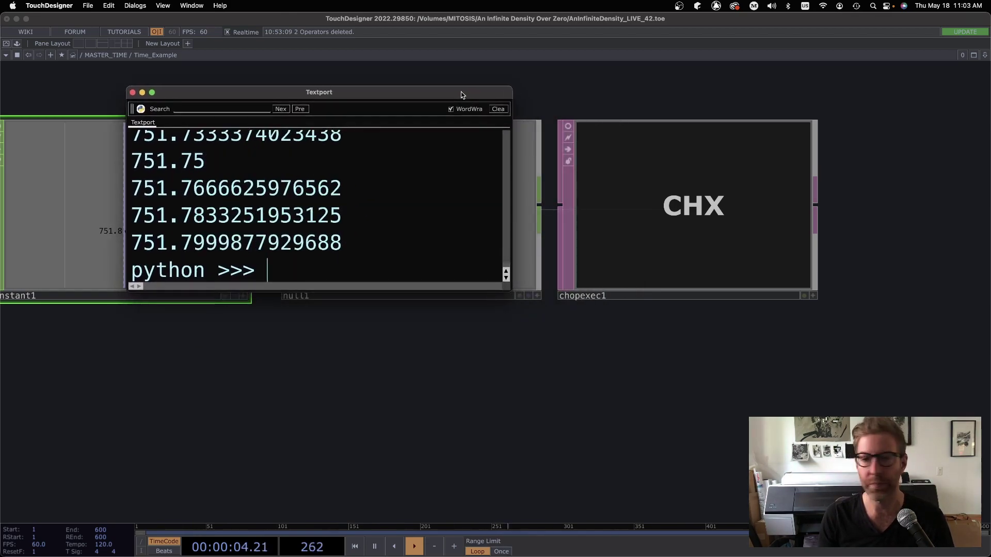
pyautogui.moveTo(510, 290); pyautogui.dragTo(713, 434)
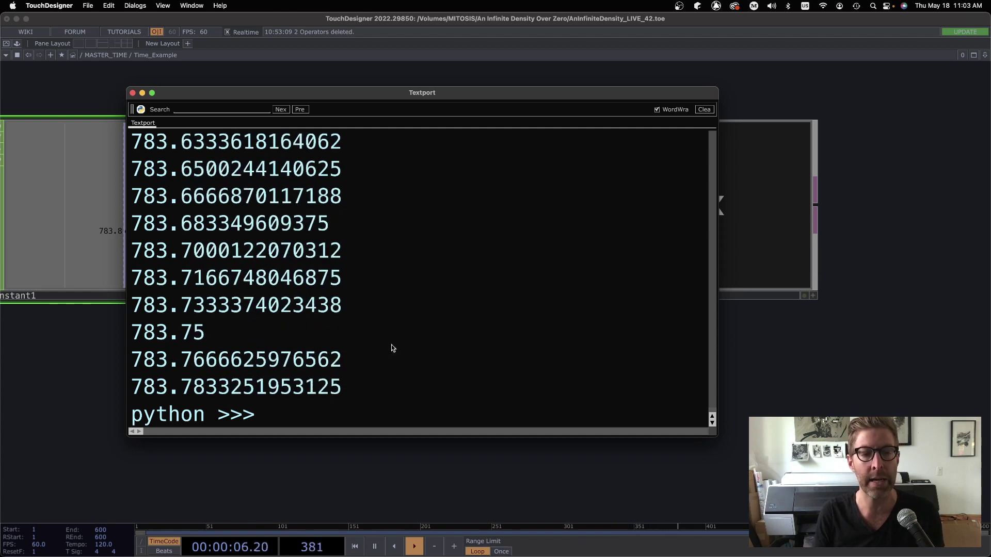
# Step: Switch to Chrome and read the description of the seconds member on the absTime Class page
pyautogui.press('super+Tab')
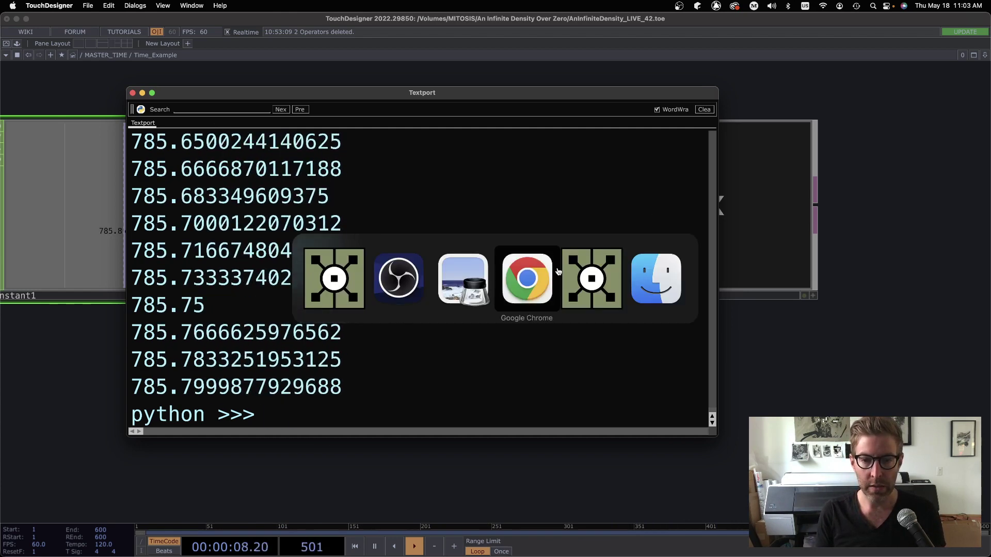
pyautogui.click(524, 283)
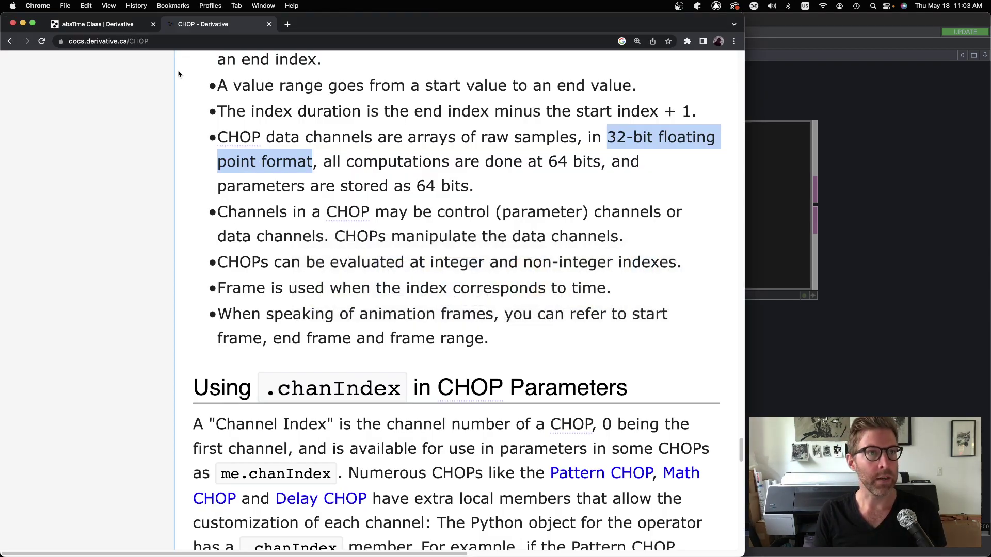
pyautogui.click(119, 22)
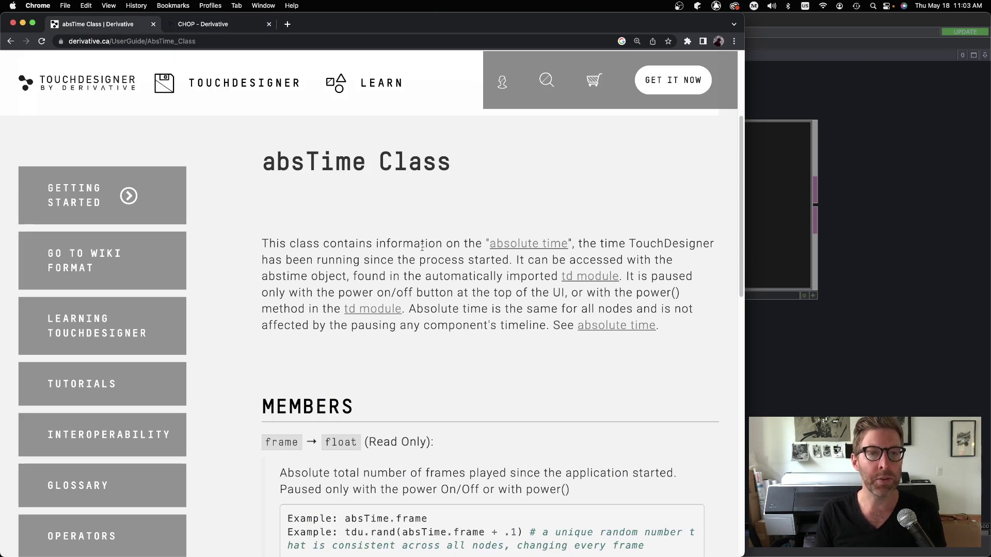
pyautogui.scroll(-10, 526, 258)
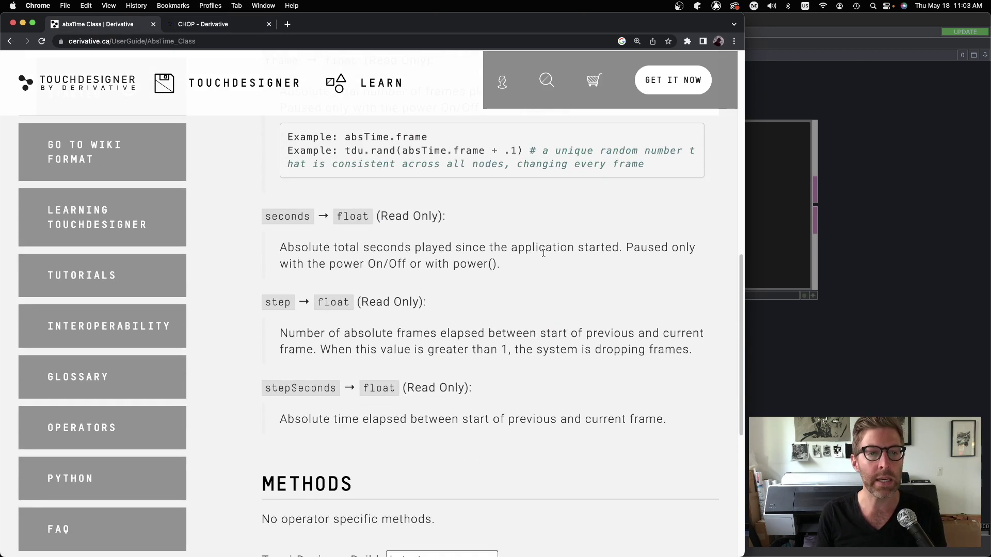
pyautogui.scroll(2, 516, 247)
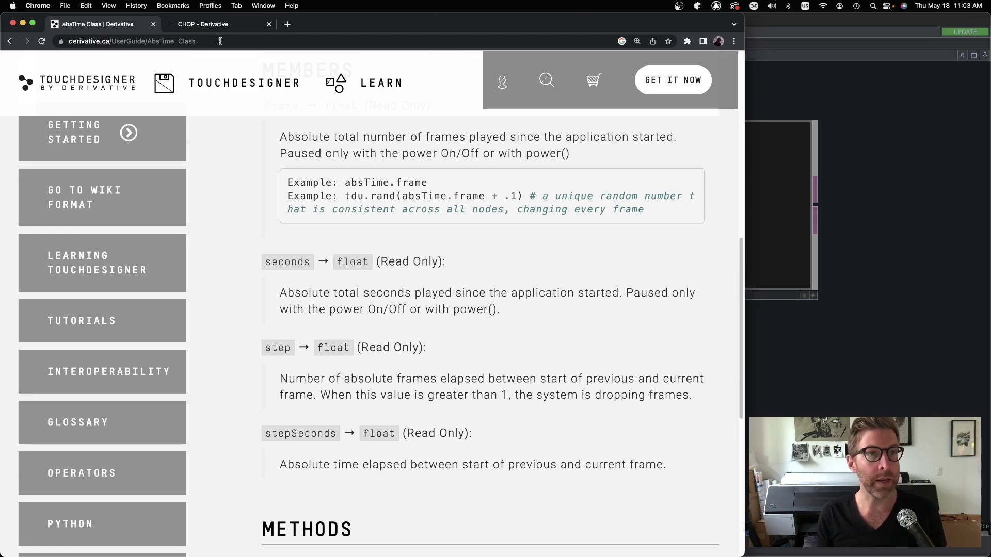
# Step: Find the passage on the CHOP documentation page about data channels being stored in 32-bit floating point format
pyautogui.click(211, 25)
pyautogui.scroll(15, 336, 175)
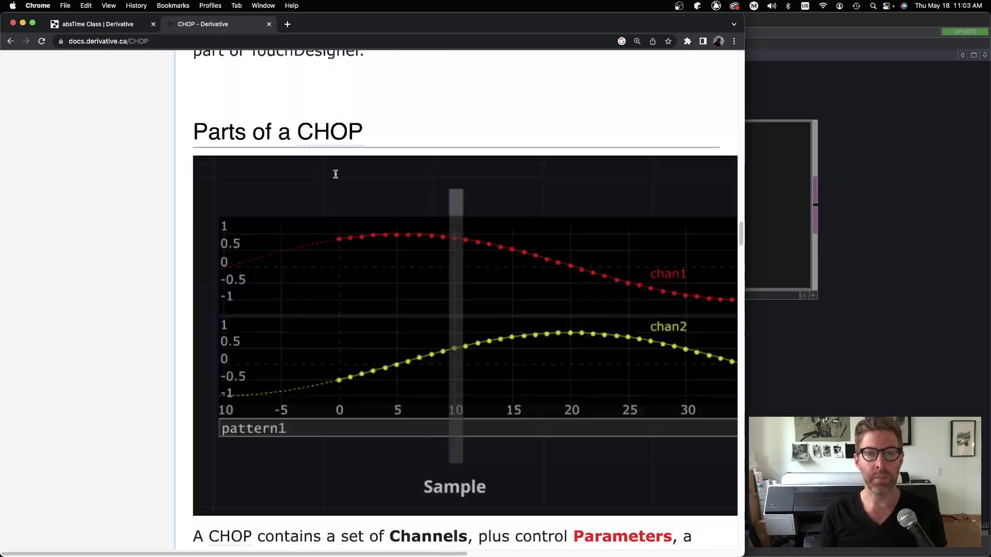
pyautogui.scroll(8, 335, 174)
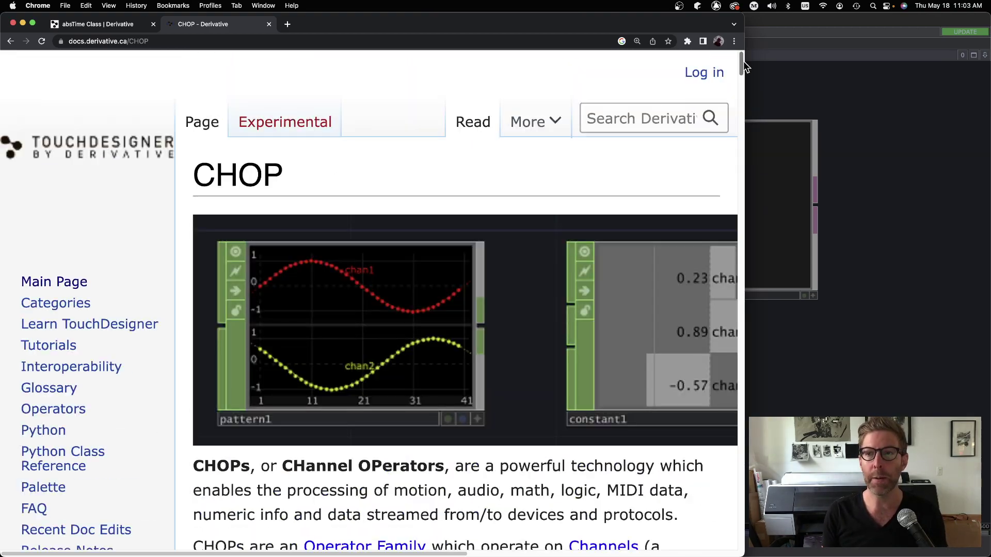
pyautogui.moveTo(743, 63); pyautogui.dragTo(745, 445)
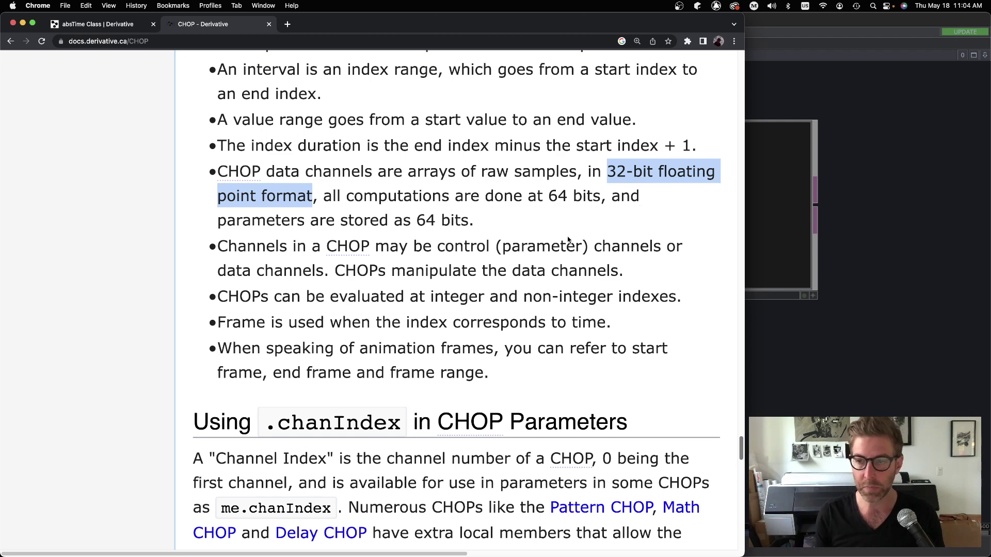
# Step: Switch to the Preview image of numeric limits, hide Chrome, examine the 32-bit Float precision, and return to TouchDesigner
pyautogui.press('super+Tab')
pyautogui.press('super+Tab')
pyautogui.press('super+Tab')
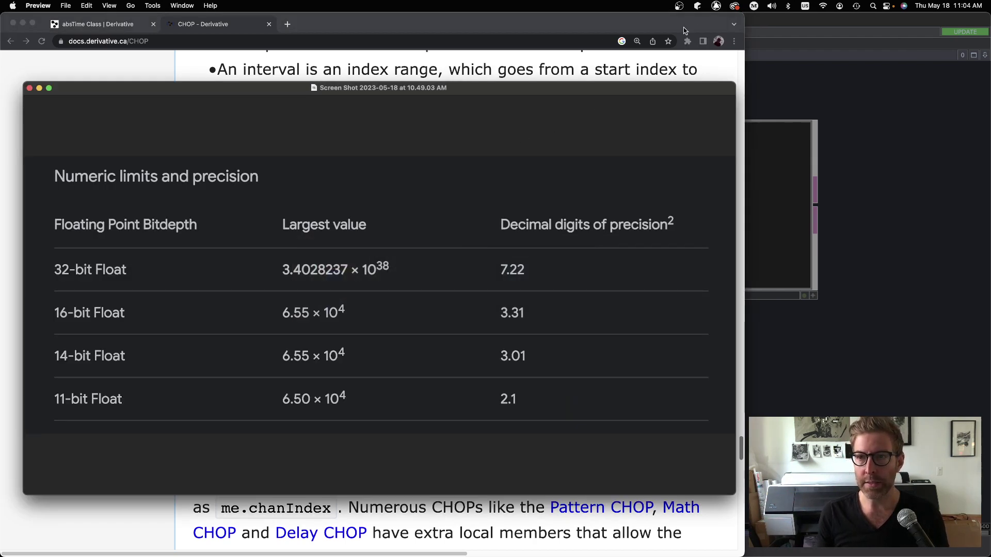
pyautogui.click(683, 30)
pyautogui.press('super+h')
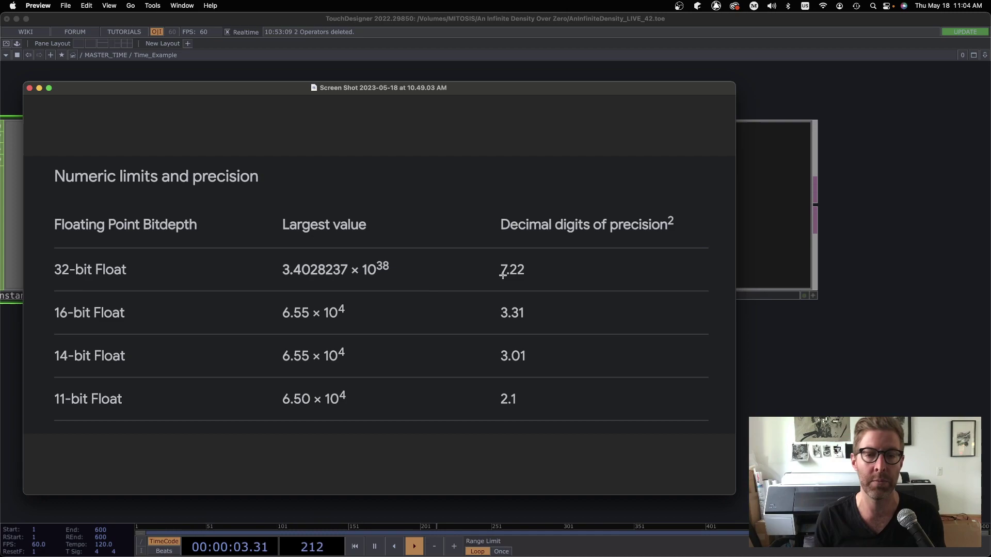
pyautogui.click(792, 378)
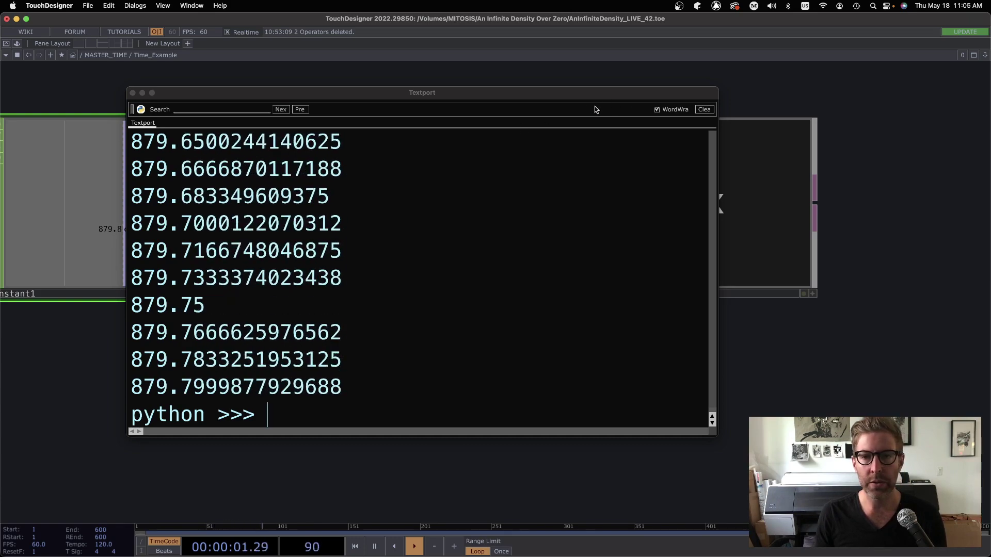
# Step: Place the Textport below the Time_Example operators so that constant1, null1 and chopexec1 are all in view
pyautogui.moveTo(278, 98); pyautogui.dragTo(293, 365)
pyautogui.scroll(-5, 372, 323)
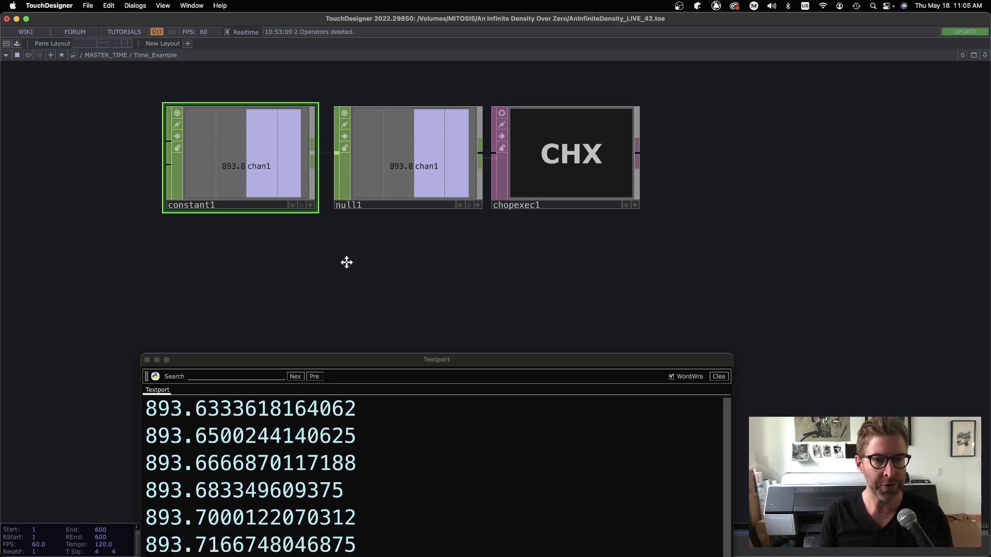
pyautogui.moveTo(345, 261); pyautogui.dragTo(334, 274)
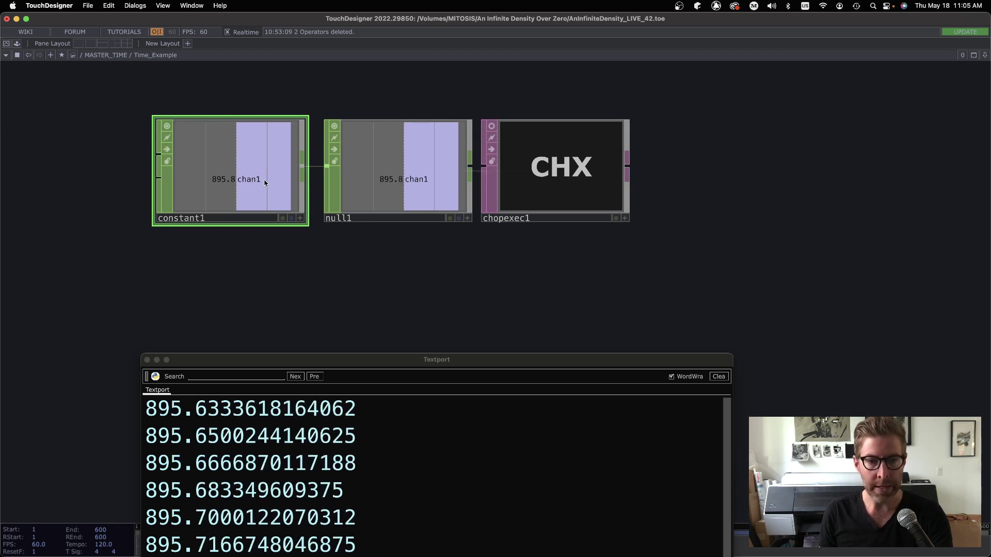
# Step: Delete constant1 and replace it with a new Constant CHOP feeding null1
pyautogui.press('Delete')
pyautogui.press('Tab')
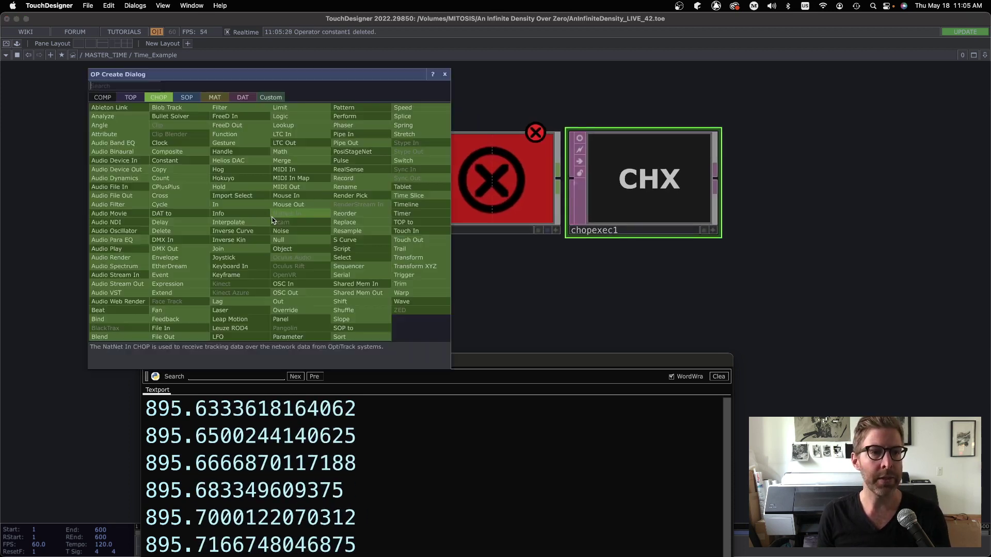
pyautogui.click(165, 161)
pyautogui.click(122, 226)
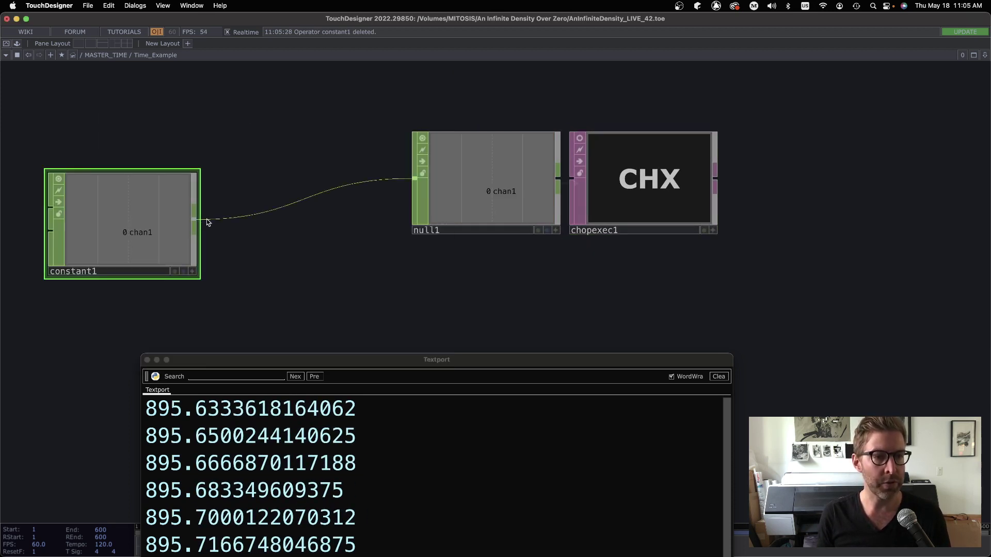
# Step: Insert a Speed CHOP on the wire between constant1 and null1
pyautogui.rightClick(255, 216)
pyautogui.click(268, 203)
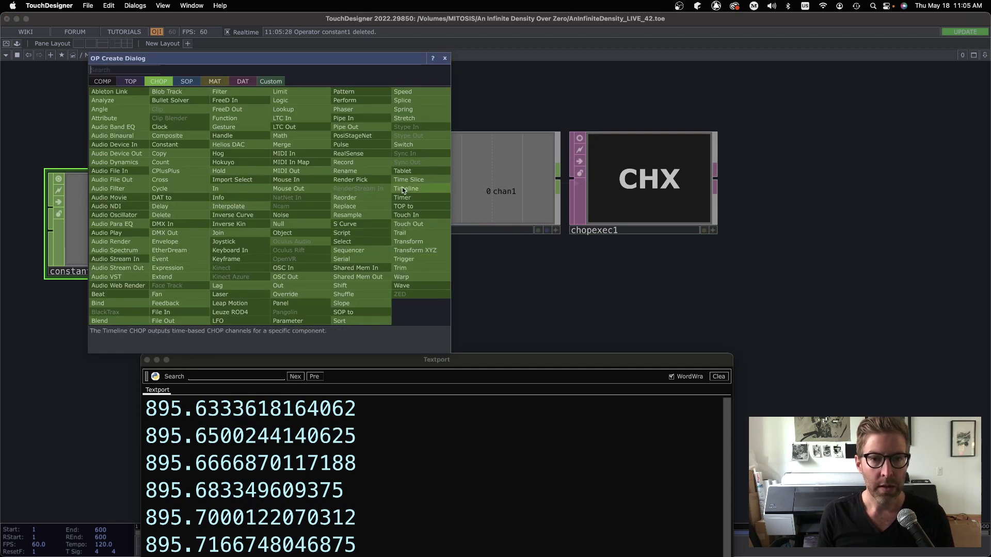
pyautogui.click(403, 92)
pyautogui.click(284, 221)
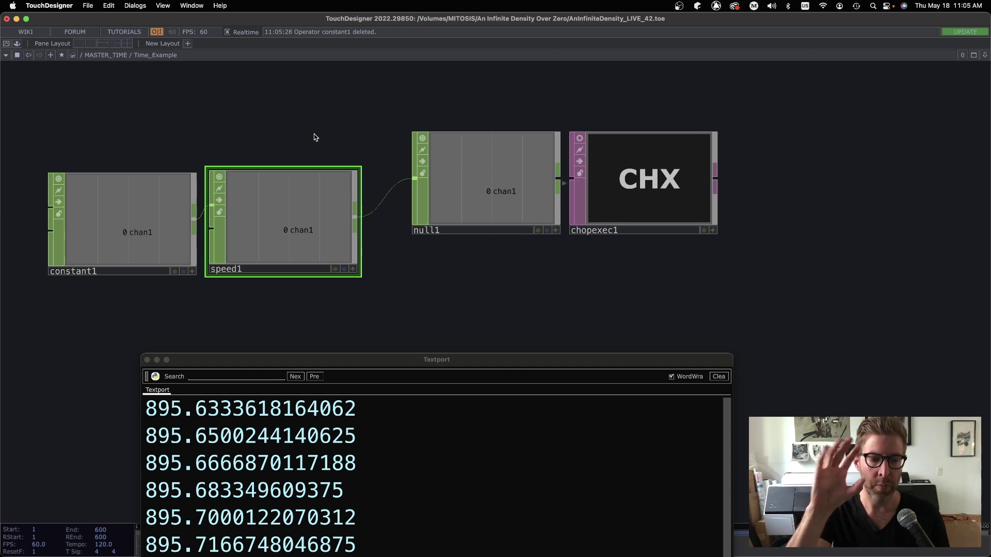
# Step: Move constant1 and speed1 together into line with null1
pyautogui.moveTo(115, 146); pyautogui.dragTo(237, 208)
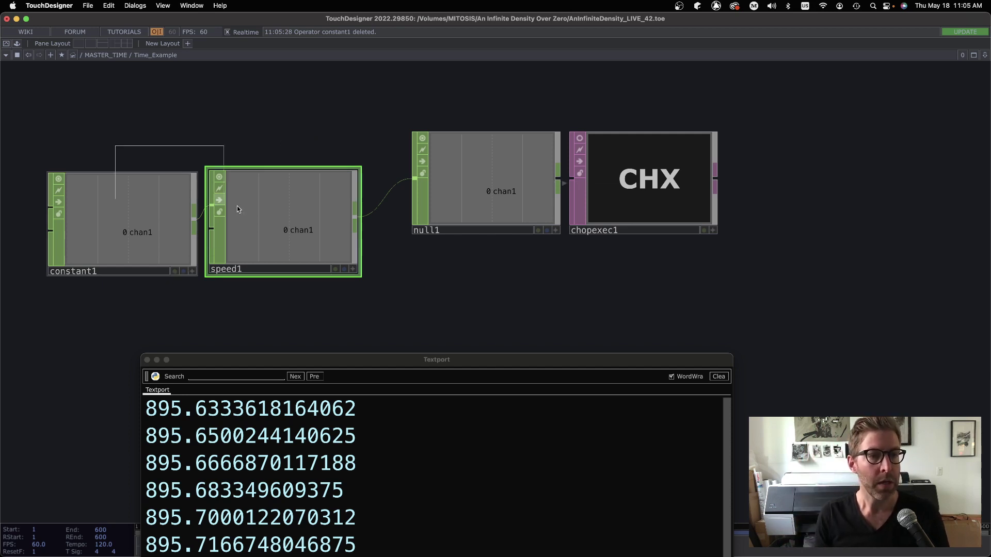
pyautogui.moveTo(320, 250); pyautogui.dragTo(361, 212)
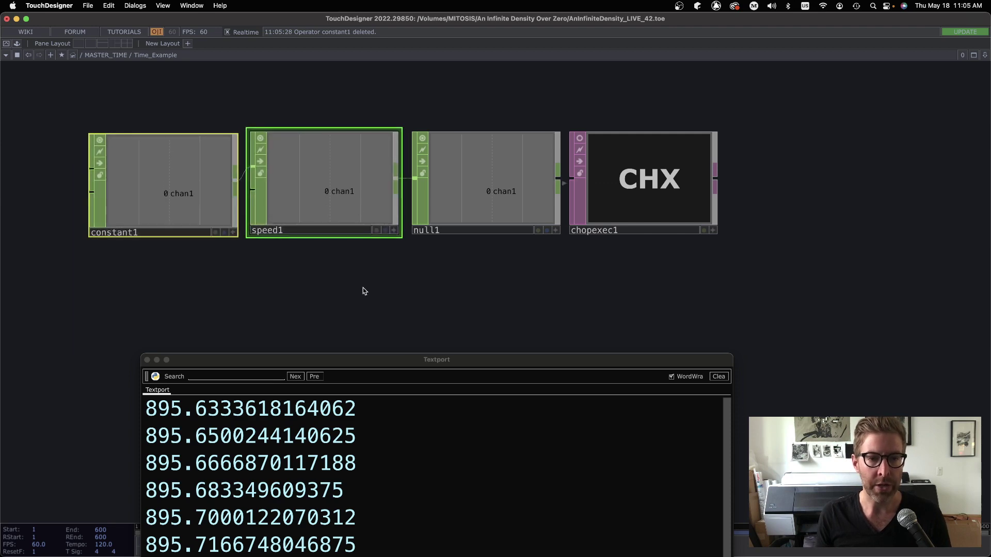
pyautogui.click(362, 288)
# Step: Fit the Textport window directly below the operator chain and clear its output
pyautogui.moveTo(331, 360); pyautogui.dragTo(316, 246)
pyautogui.moveTo(822, 248); pyautogui.dragTo(792, 192, button='middle')
pyautogui.moveTo(500, 257); pyautogui.dragTo(473, 161)
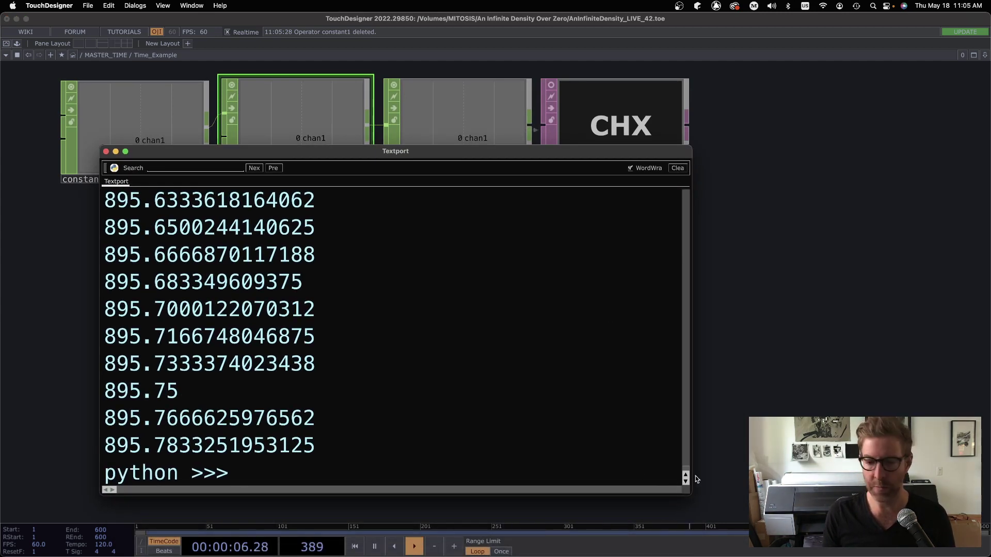
pyautogui.moveTo(690, 494); pyautogui.dragTo(680, 410)
pyautogui.moveTo(497, 158); pyautogui.dragTo(473, 203)
pyautogui.moveTo(655, 454); pyautogui.dragTo(683, 510)
pyautogui.click(670, 214)
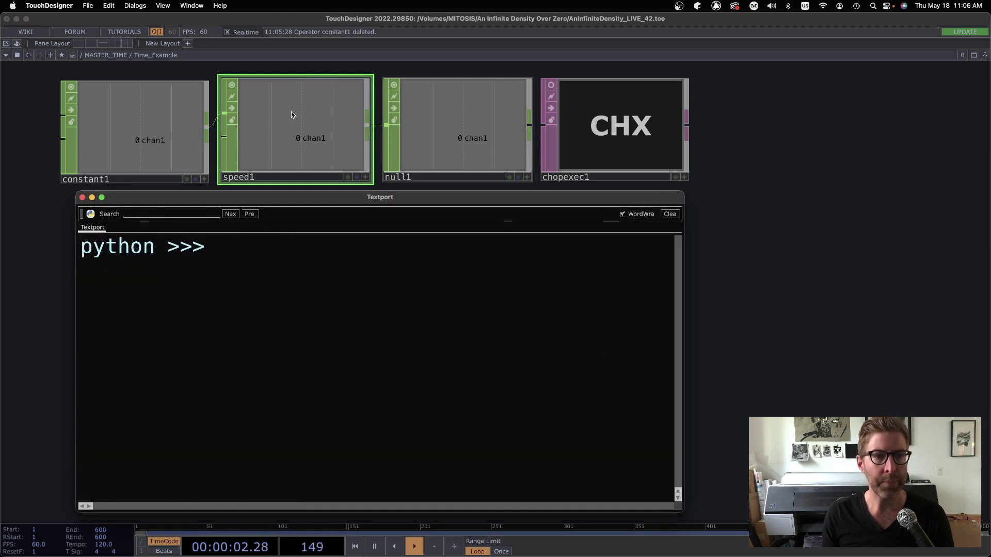
# Step: Set constant1's chan1 value to 1 to start the count
pyautogui.click(168, 137)
pyautogui.press('p')
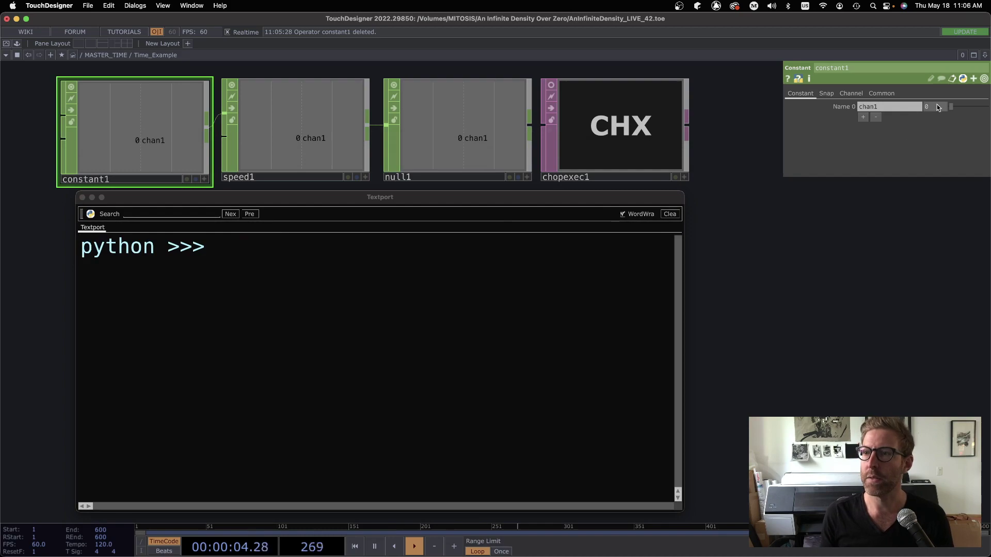
pyautogui.write('1')
pyautogui.press('Return')
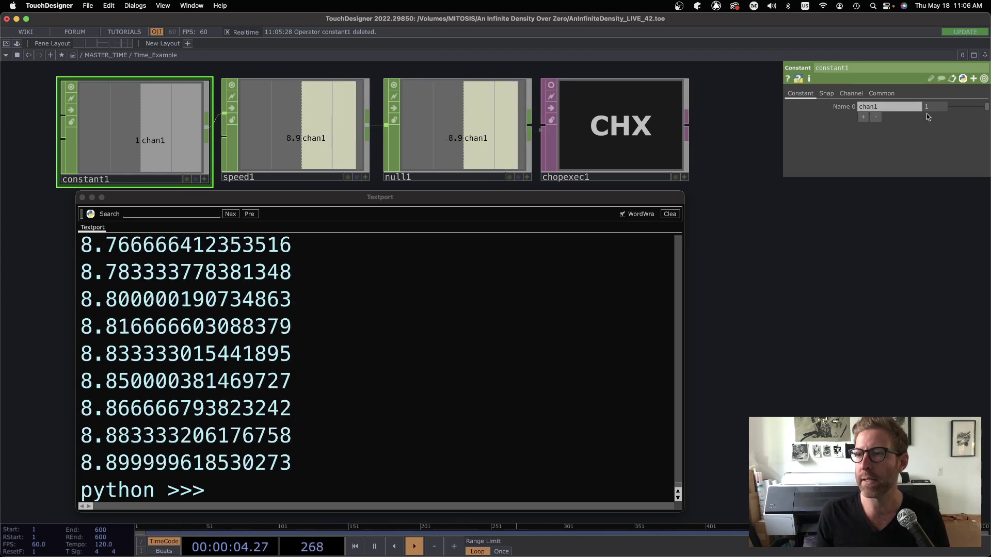
# Step: Temporarily set constant1's chan1 value to 10000 to run the count up, return it to 1, and examine the Textport decimals
pyautogui.write('0')
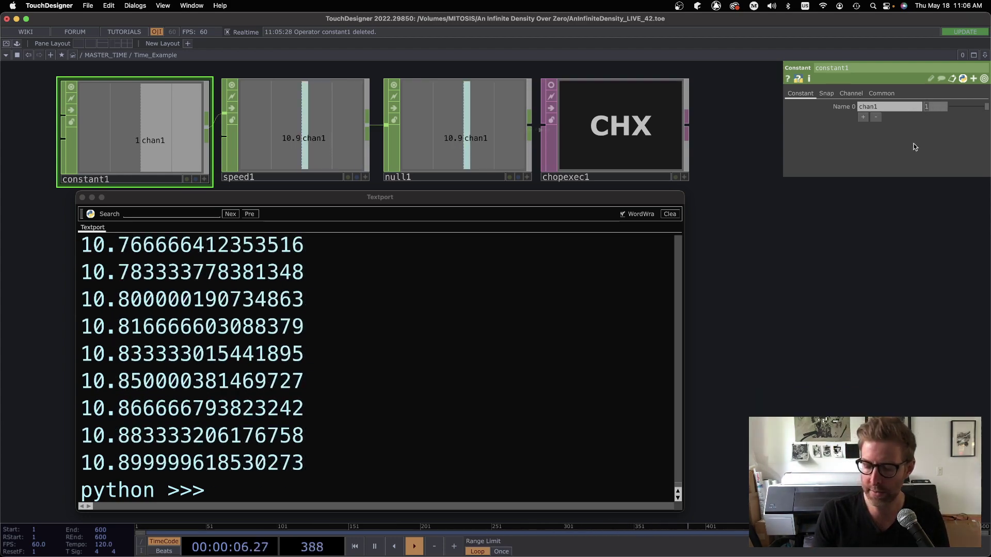
pyautogui.write('000')
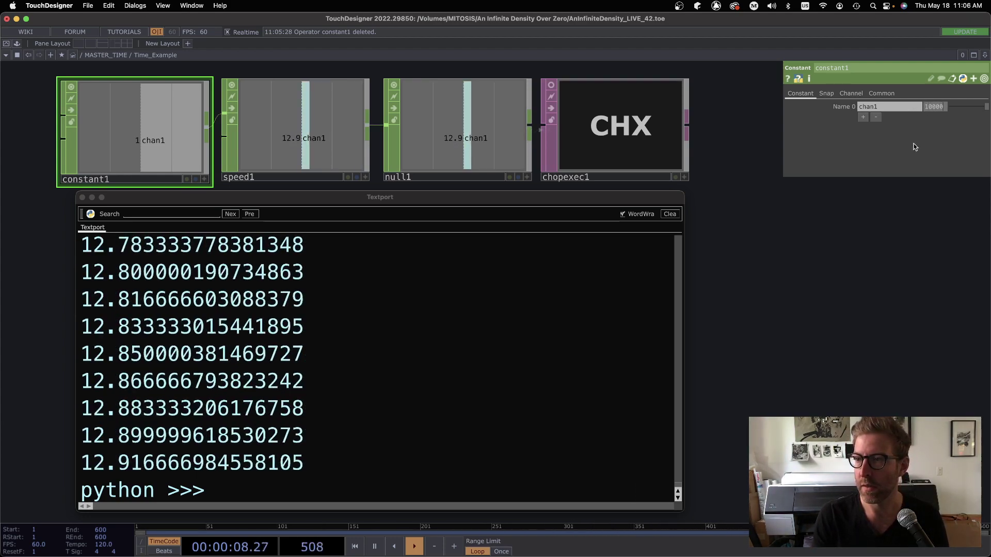
pyautogui.press('Return')
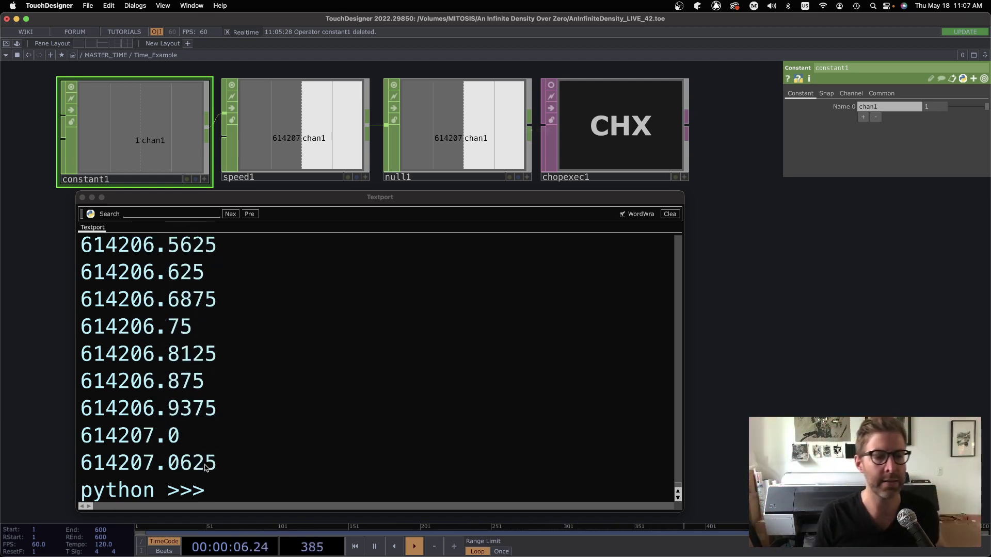
pyautogui.click(206, 467)
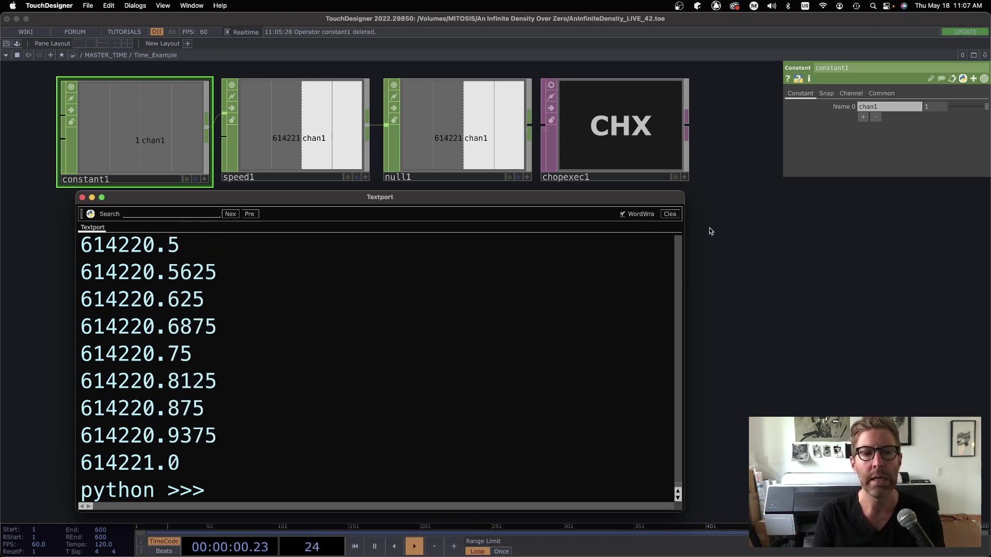
# Step: Add a Noise TOP beside the Textport and enlarge its node
pyautogui.click(805, 289)
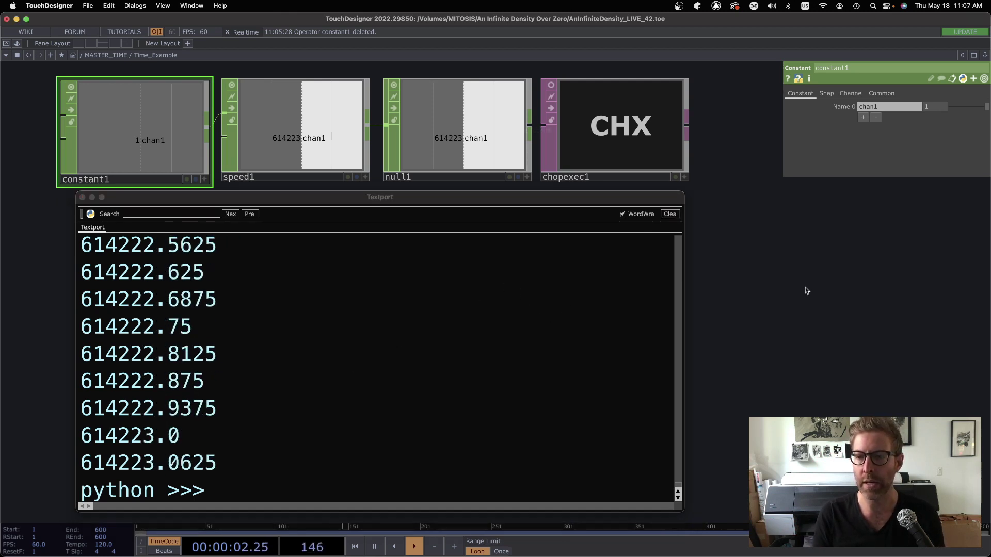
pyautogui.press('Tab')
pyautogui.click(665, 166)
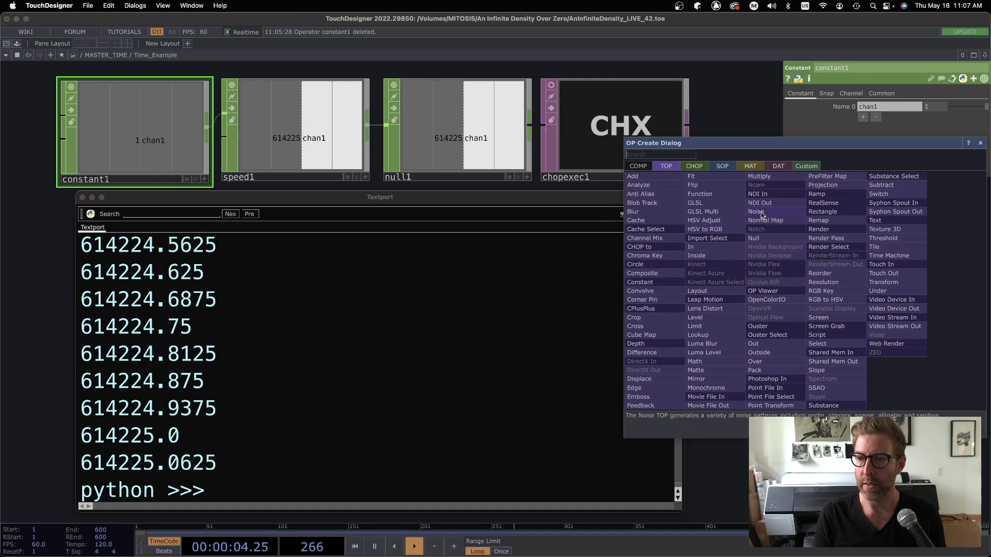
pyautogui.click(761, 212)
pyautogui.click(770, 267)
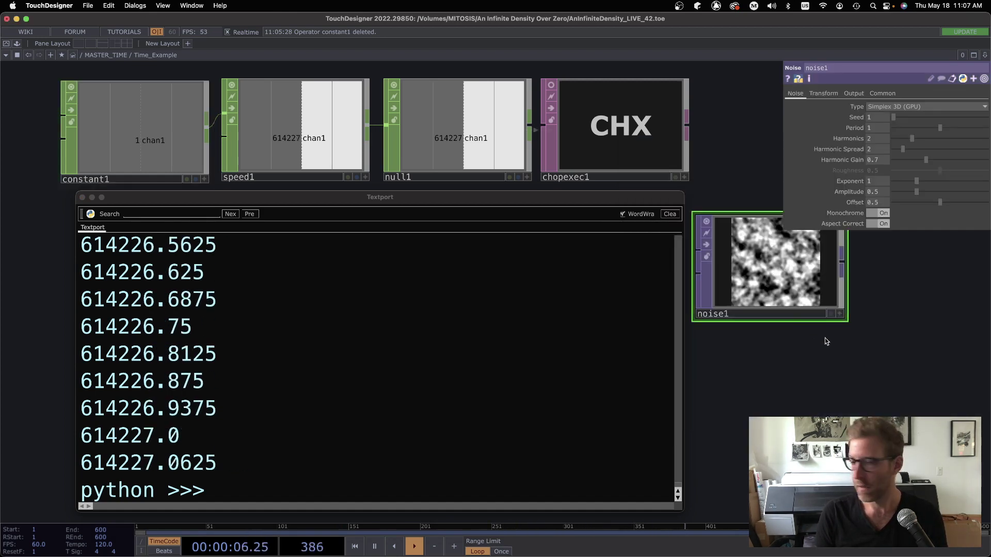
pyautogui.moveTo(847, 321); pyautogui.dragTo(877, 363)
# Step: Set noise1's output resolution to 1280 by 720
pyautogui.click(881, 93)
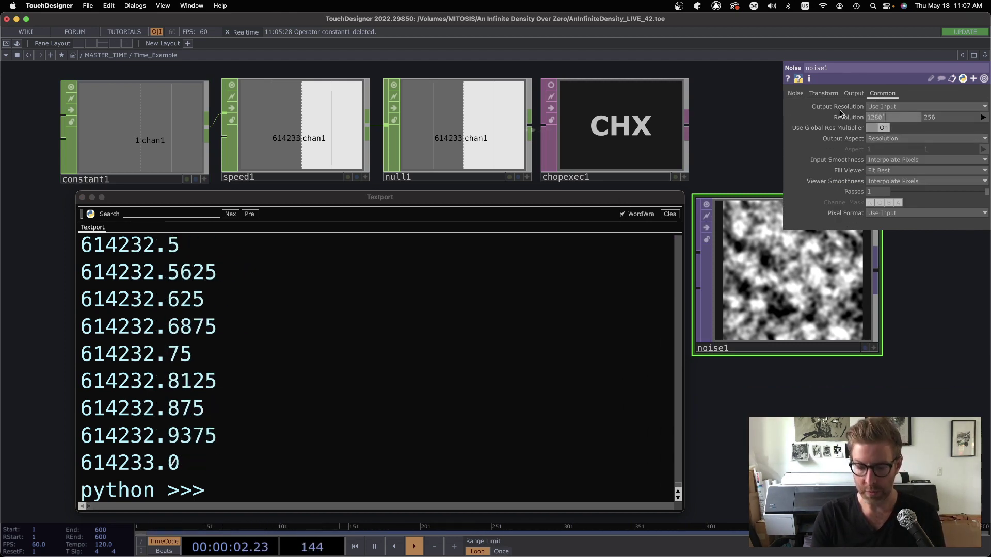
pyautogui.press('Tab')
pyautogui.press('Return')
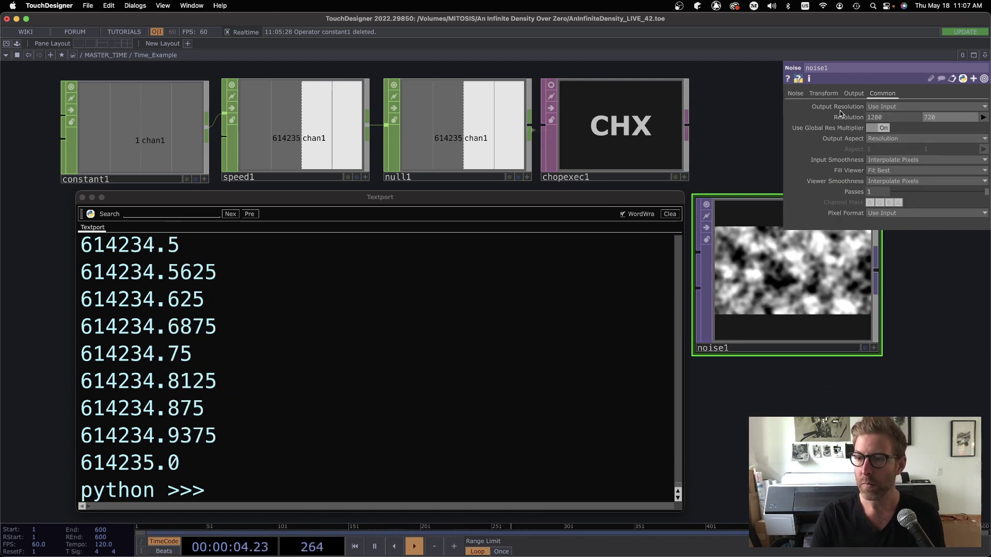
# Step: Turn off Monochrome and set the Period to 5 on noise1, enlarging its node to fill the space beside the Textport
pyautogui.click(795, 94)
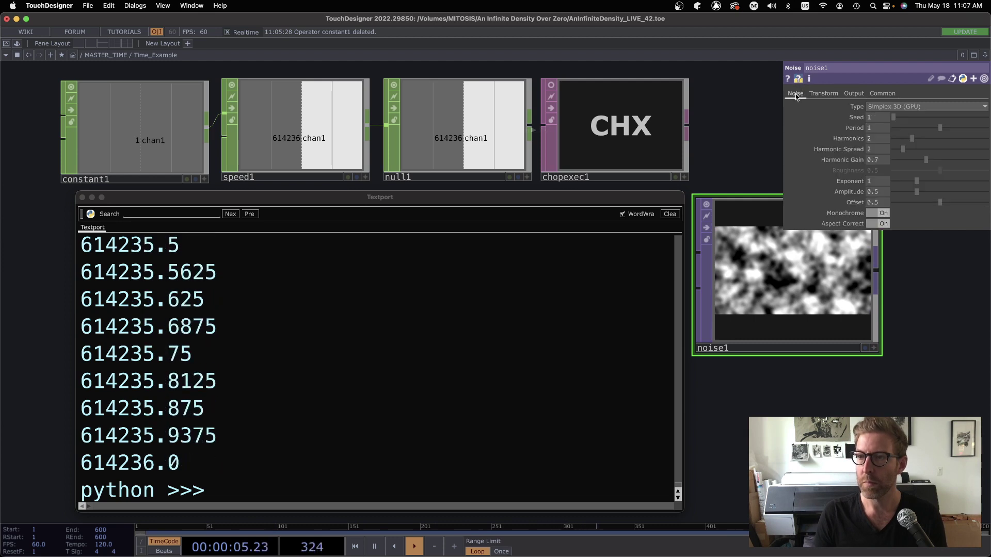
pyautogui.click(882, 213)
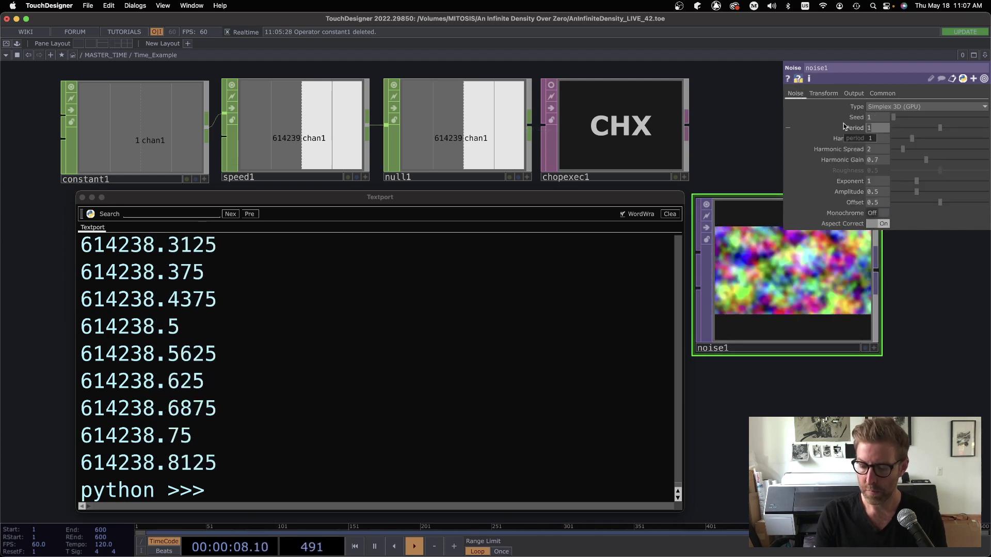
pyautogui.write('5')
pyautogui.press('Return')
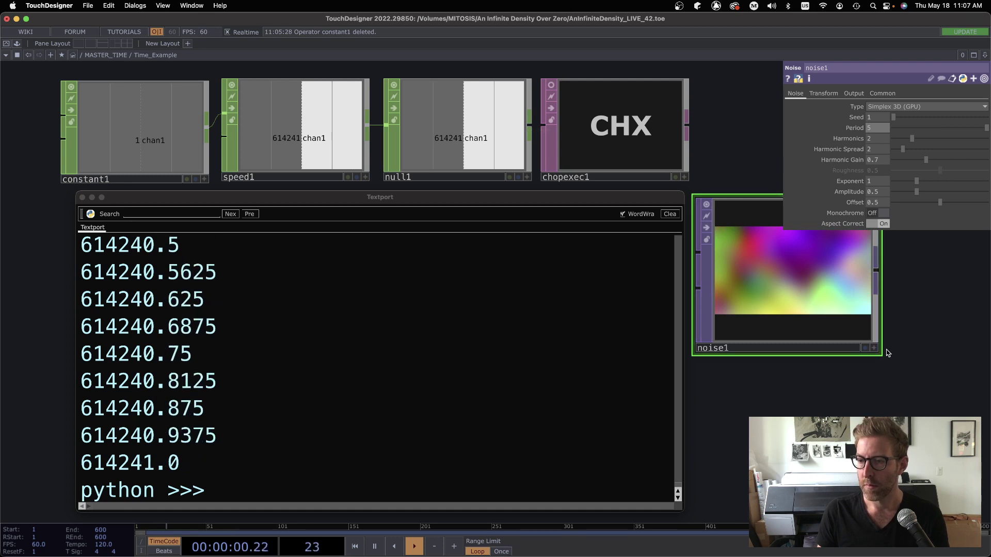
pyautogui.moveTo(878, 351); pyautogui.dragTo(960, 408)
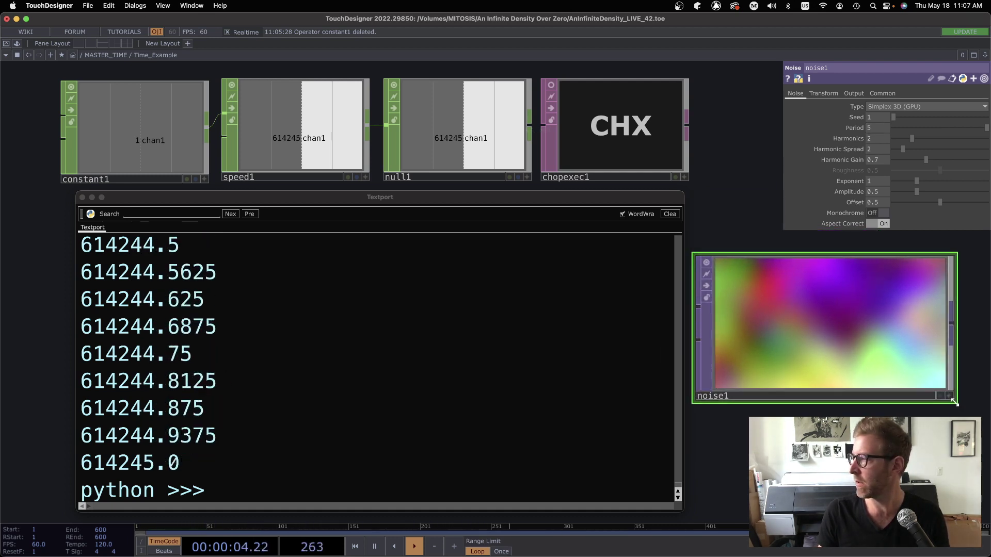
# Step: Reference null1's chan1 channel in noise1's Translate Z parameter to animate the noise
pyautogui.click(823, 93)
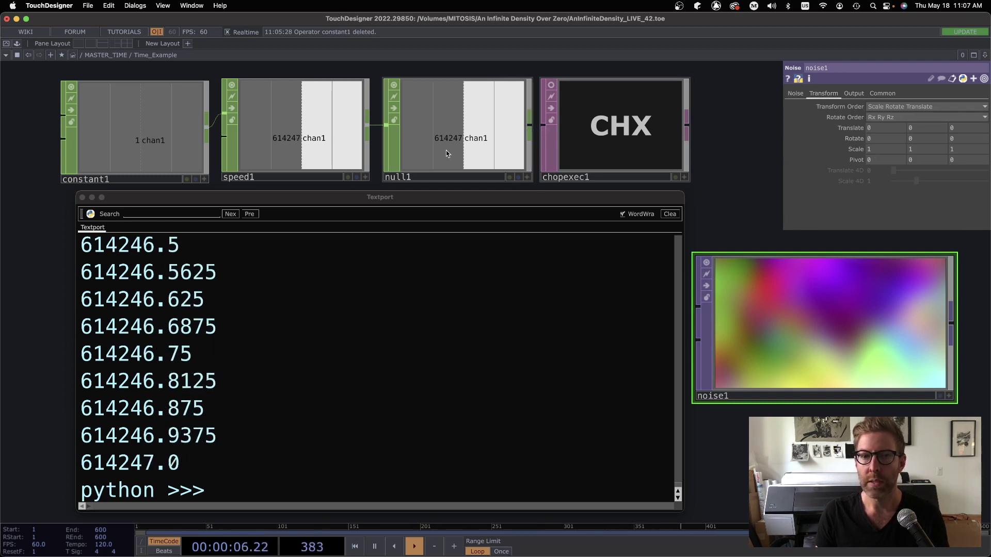
pyautogui.moveTo(477, 148); pyautogui.dragTo(956, 129)
pyautogui.click(961, 125)
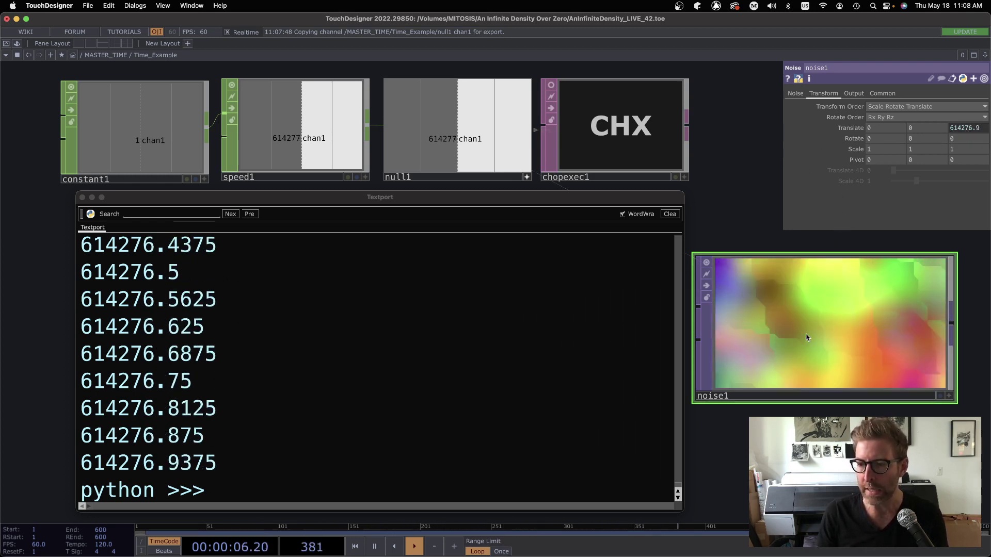
# Step: Append %100 to noise1's Translate Z expression so it reads op('null1')['chan1']%100
pyautogui.click(850, 128)
pyautogui.click(936, 160)
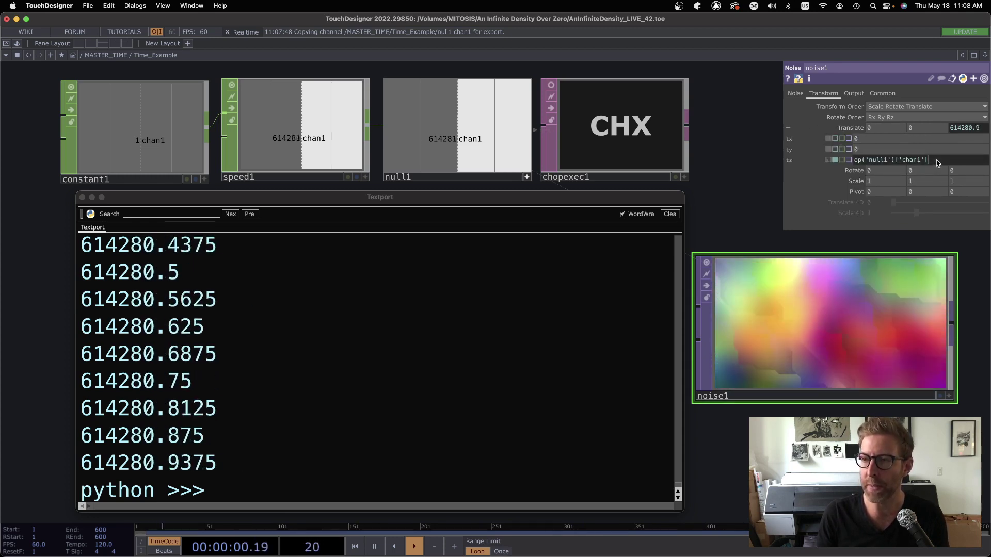
pyautogui.write('%100')
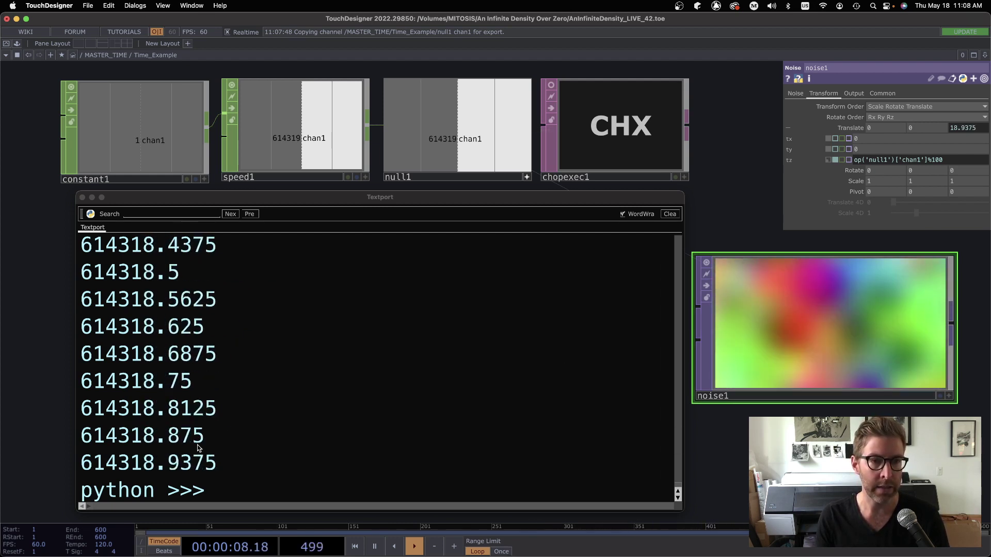
# Step: Set constant1's chan1 value to 100000 to run the count past one million, and return it to 1
pyautogui.click(137, 119)
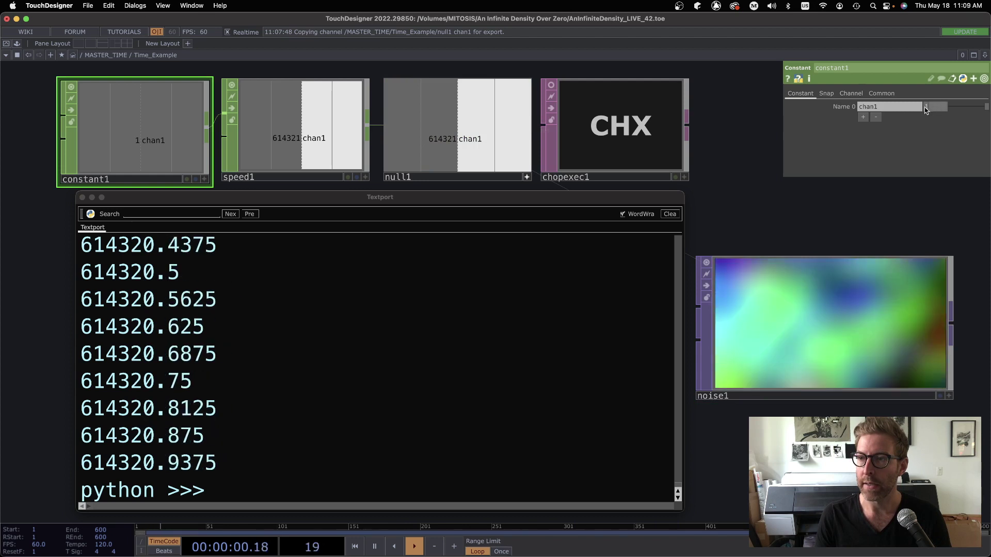
pyautogui.moveTo(706, 113)
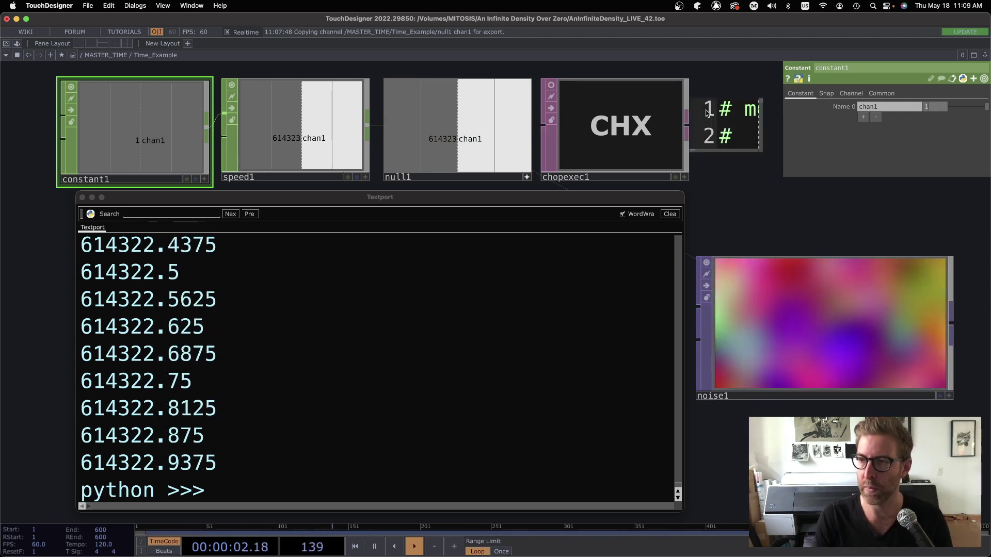
pyautogui.write('10000')
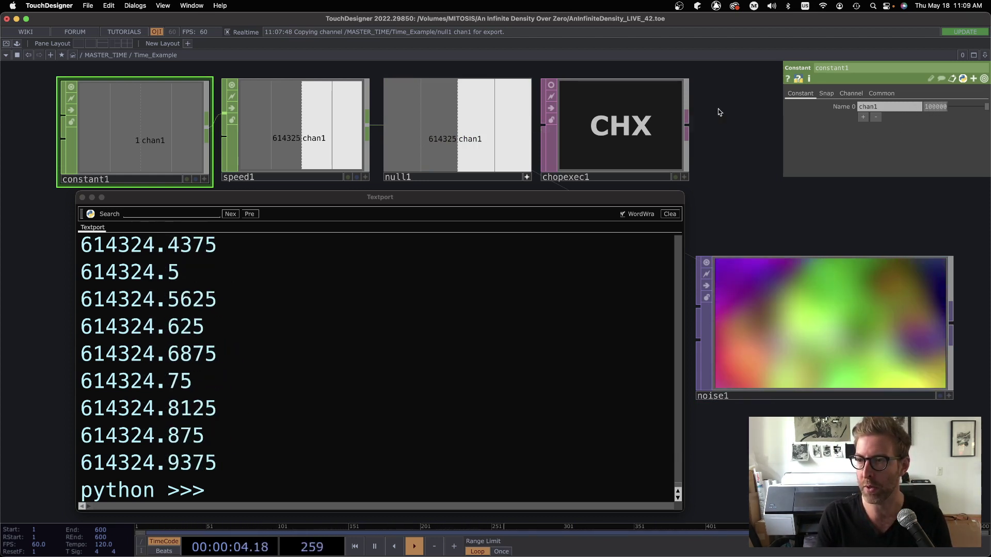
pyautogui.write('0')
pyautogui.press('Return')
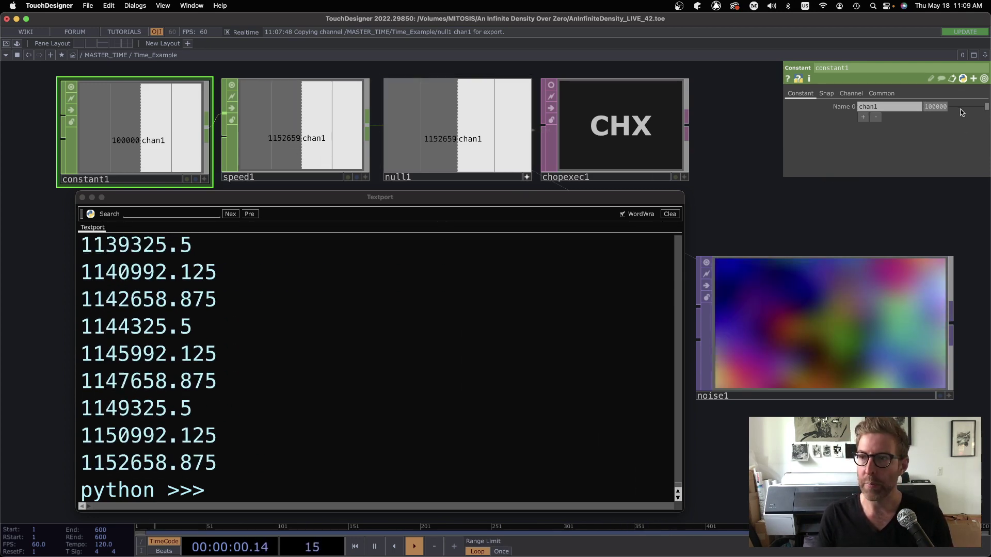
pyautogui.click(935, 106)
pyautogui.write('1')
pyautogui.press('Return')
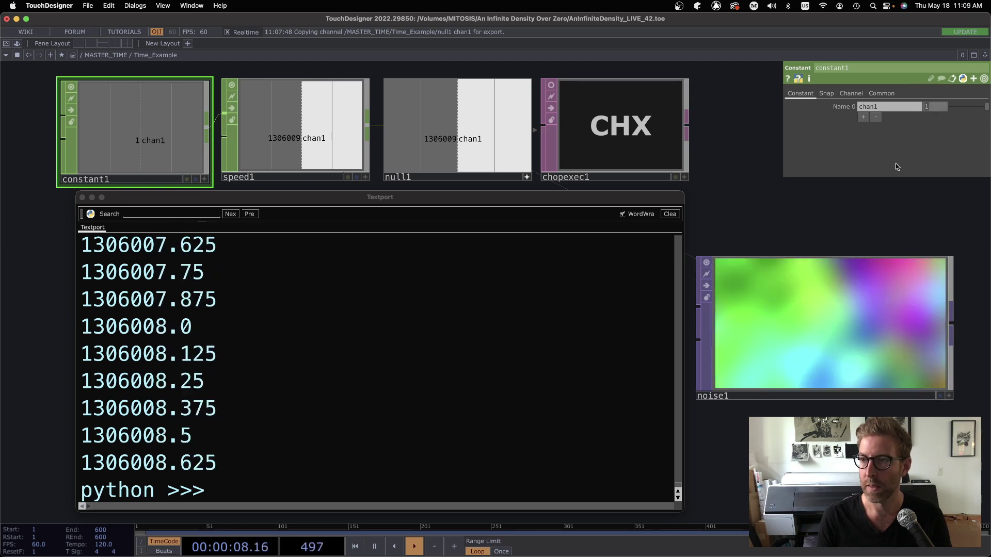
# Step: Run the count past two million with constant1's chan1 value at 100000, and set it back to 1
pyautogui.write('00000')
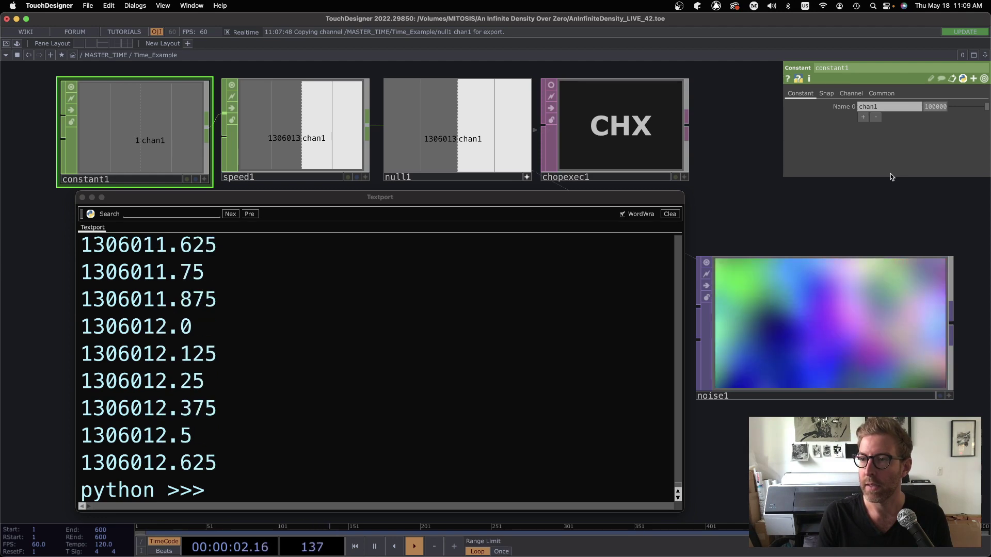
pyautogui.press('Return')
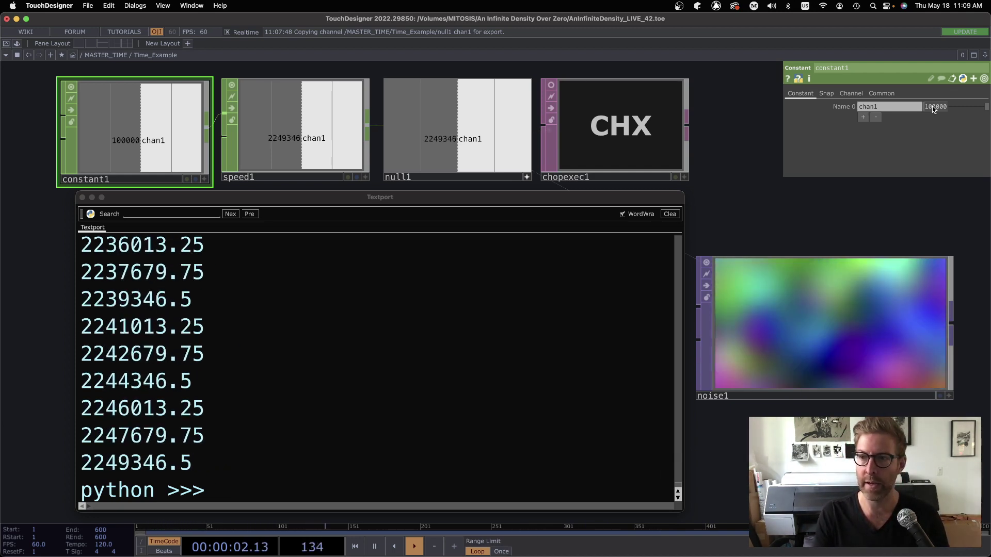
pyautogui.click(933, 107)
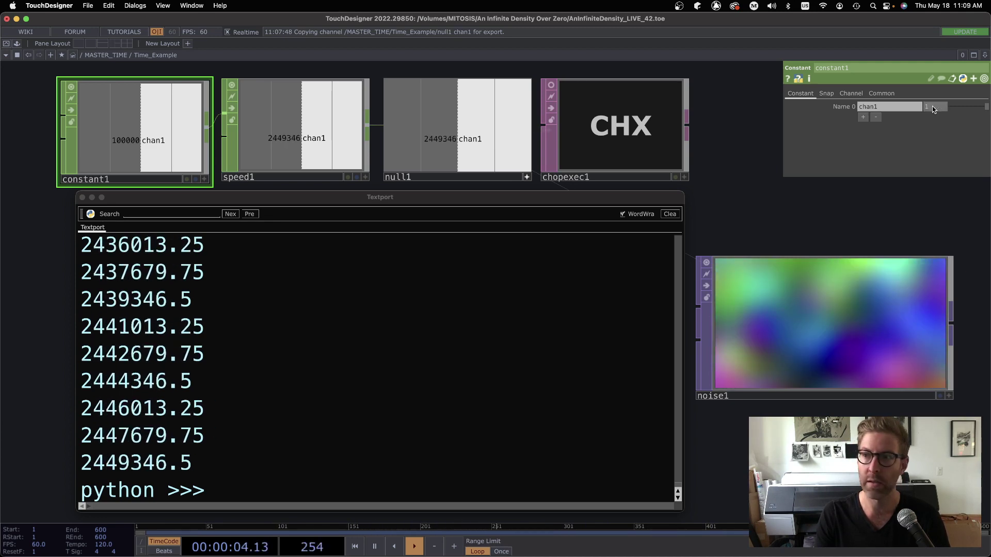
pyautogui.write('1')
pyautogui.press('Return')
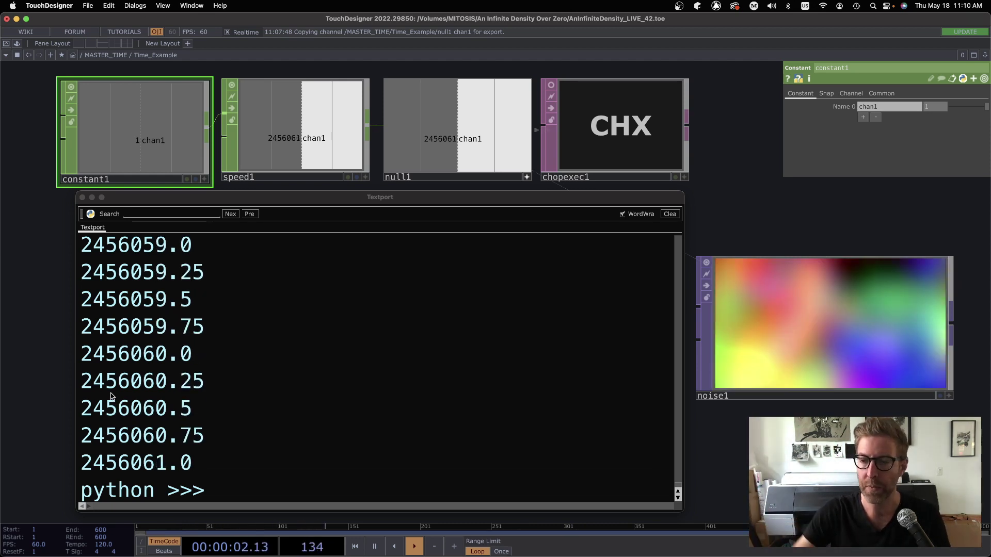
# Step: Switch to the Preview screenshot of numeric limits, examine the 32-bit float precision, and return to TouchDesigner
pyautogui.press('super+Tab')
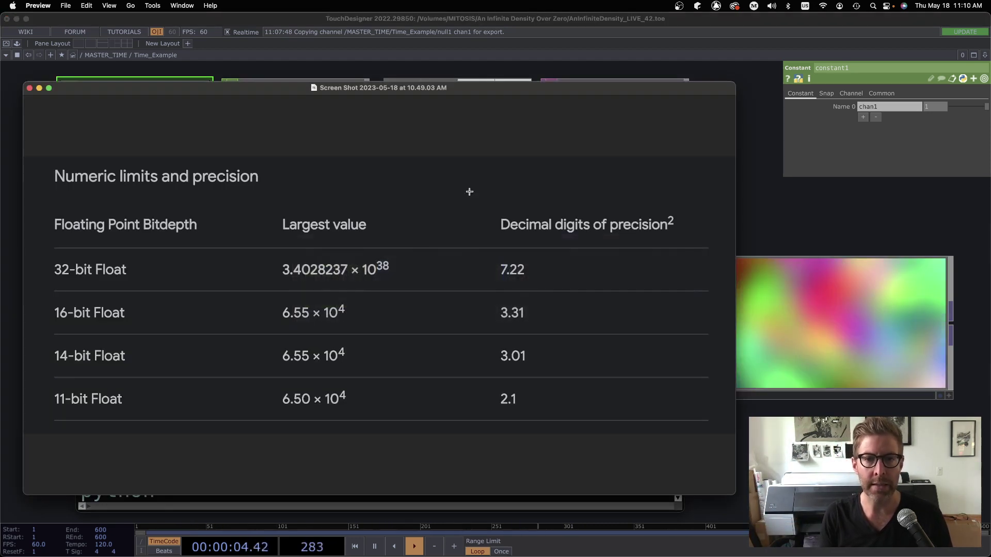
pyautogui.moveTo(504, 91); pyautogui.dragTo(505, 86)
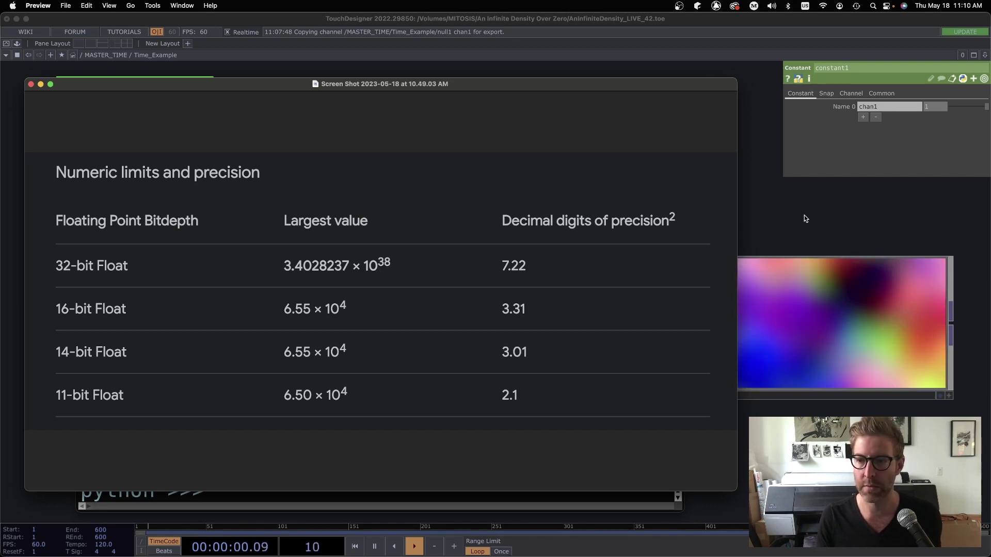
pyautogui.click(779, 218)
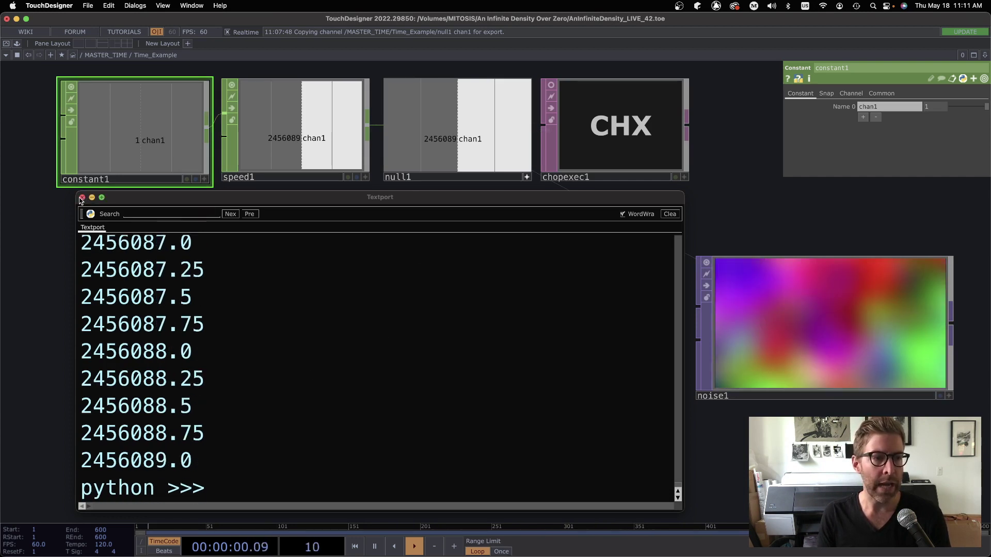
# Step: Close the Textport and go up to the MASTER_TIME network to examine its constant1 and speed1 operators
pyautogui.hotkey('alt', 't')
pyautogui.press('u')
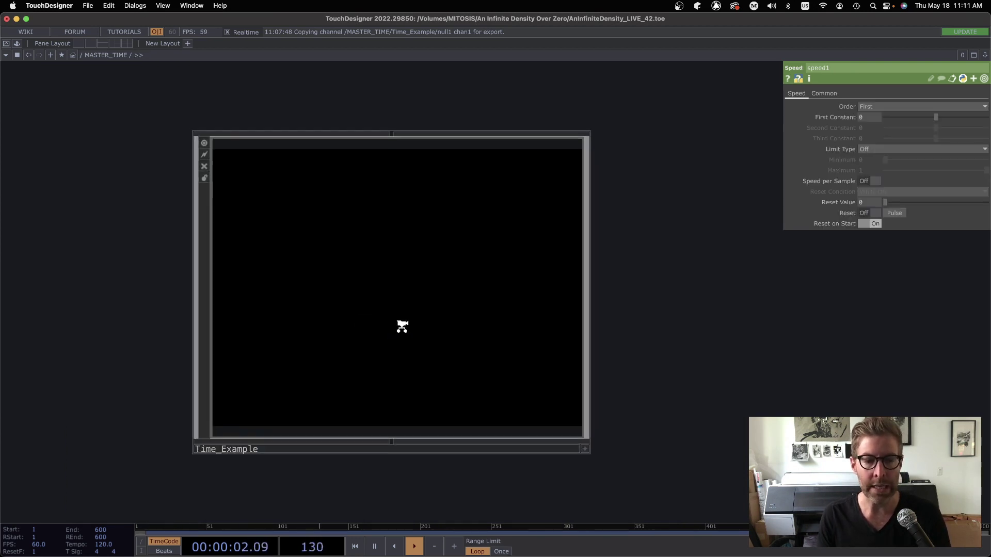
pyautogui.scroll(-5, 403, 324)
pyautogui.moveTo(551, 244); pyautogui.dragTo(364, 343)
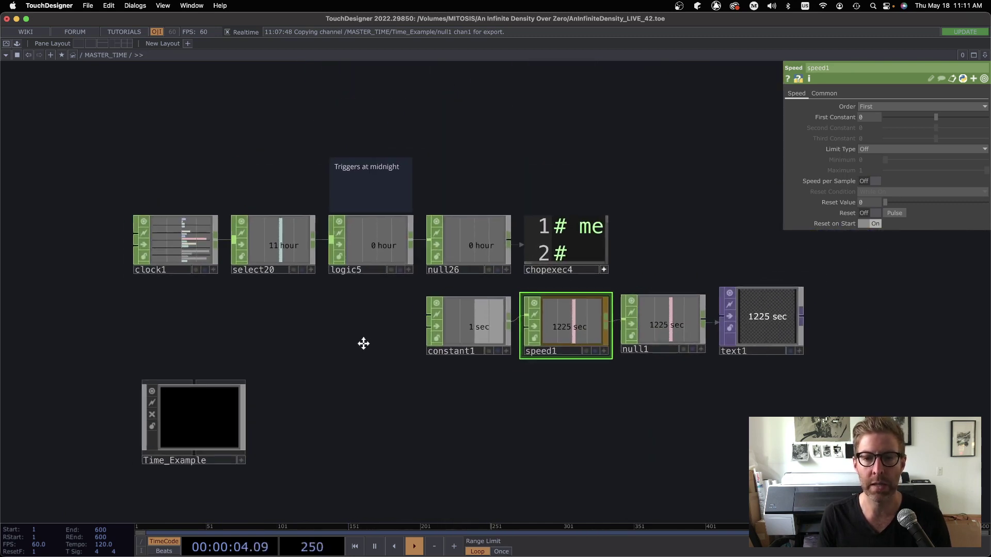
pyautogui.scroll(2, 156, 297)
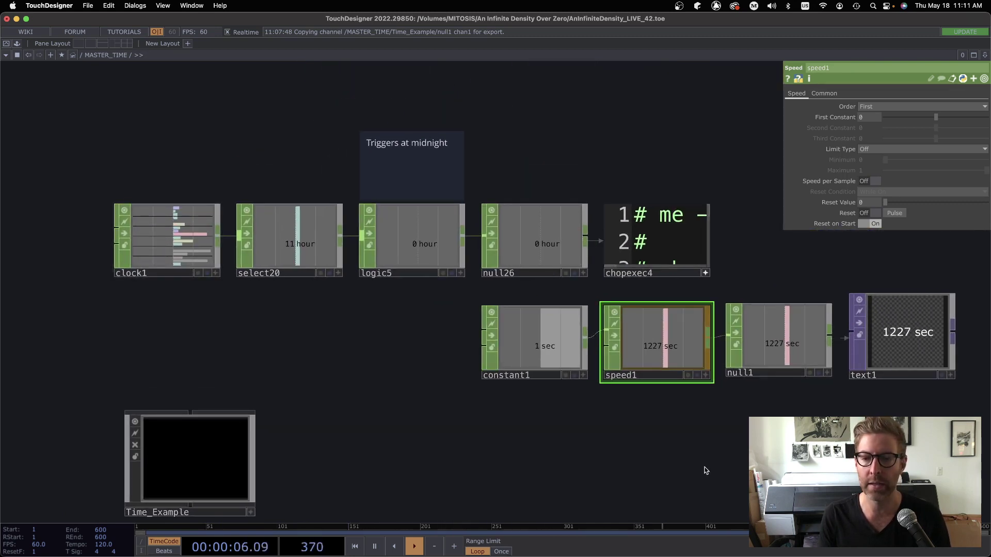
pyautogui.scroll(4, 729, 389)
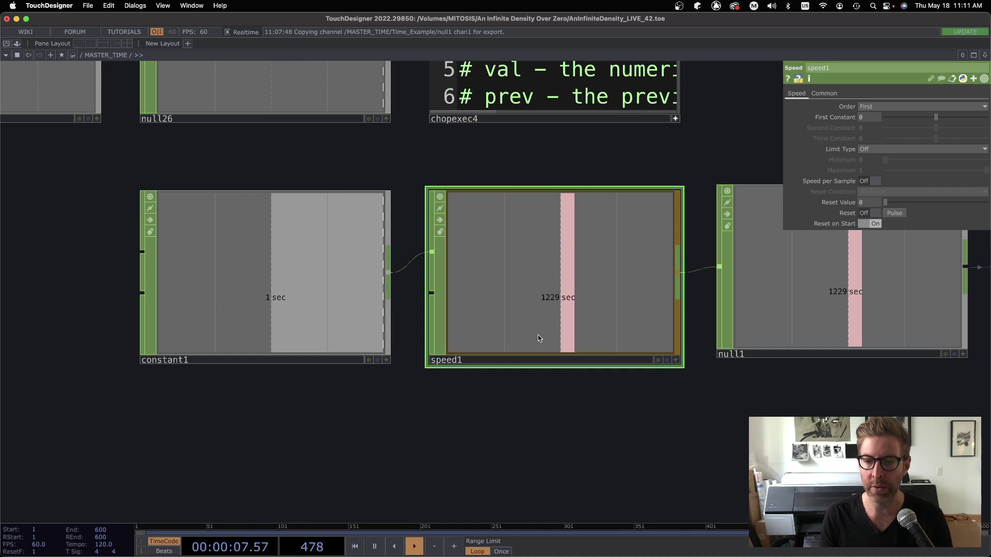